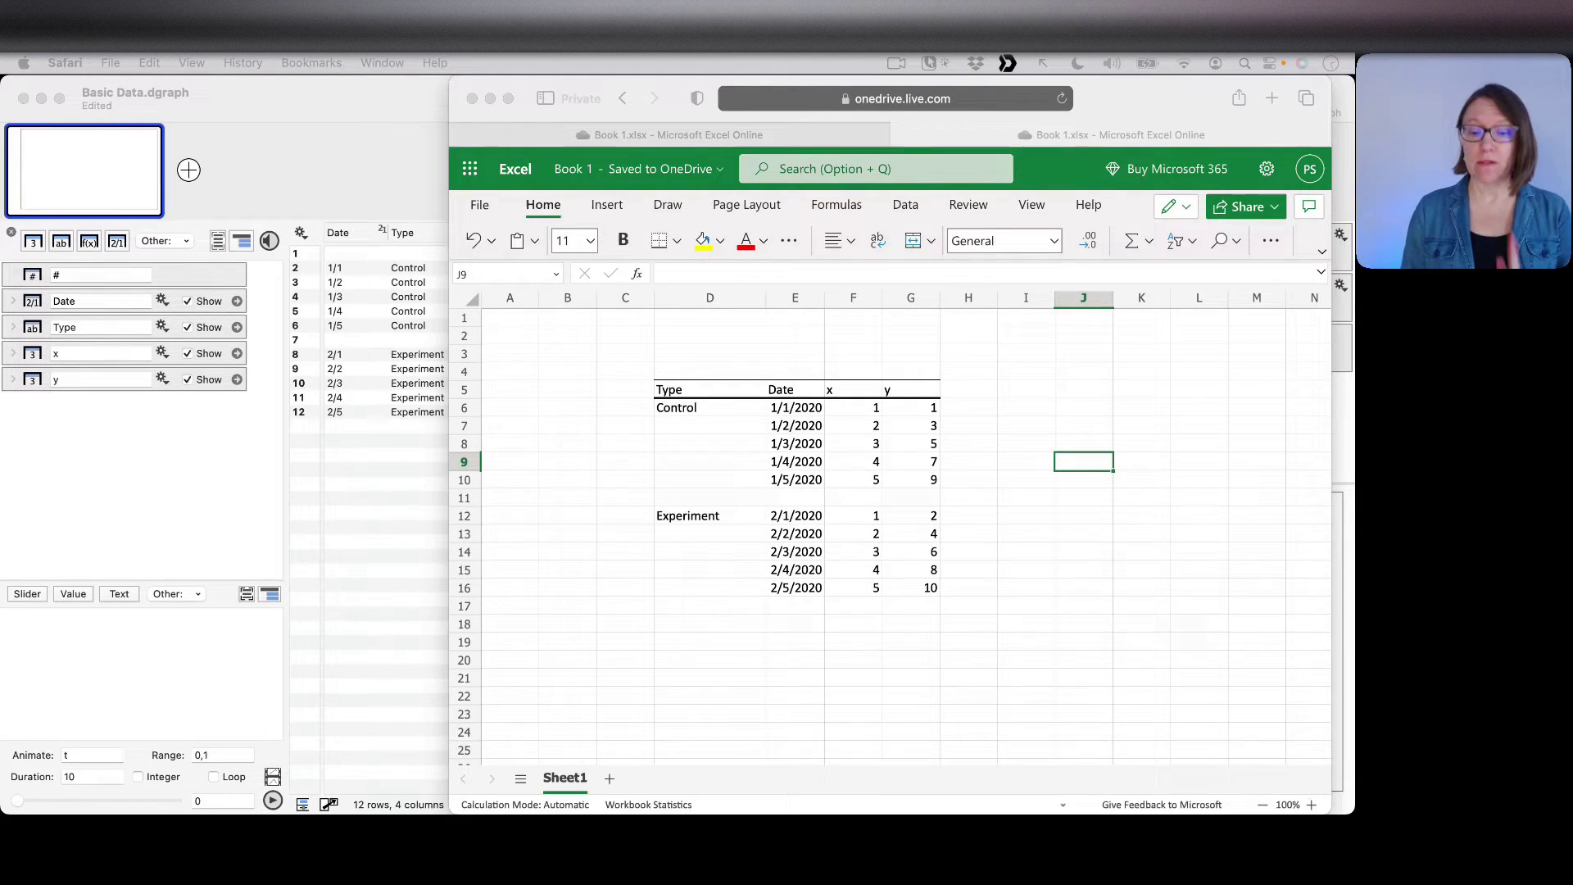
Select cells F5:G16 in Excel Online, covering the x and y columns with their headers
left_click(976, 456)
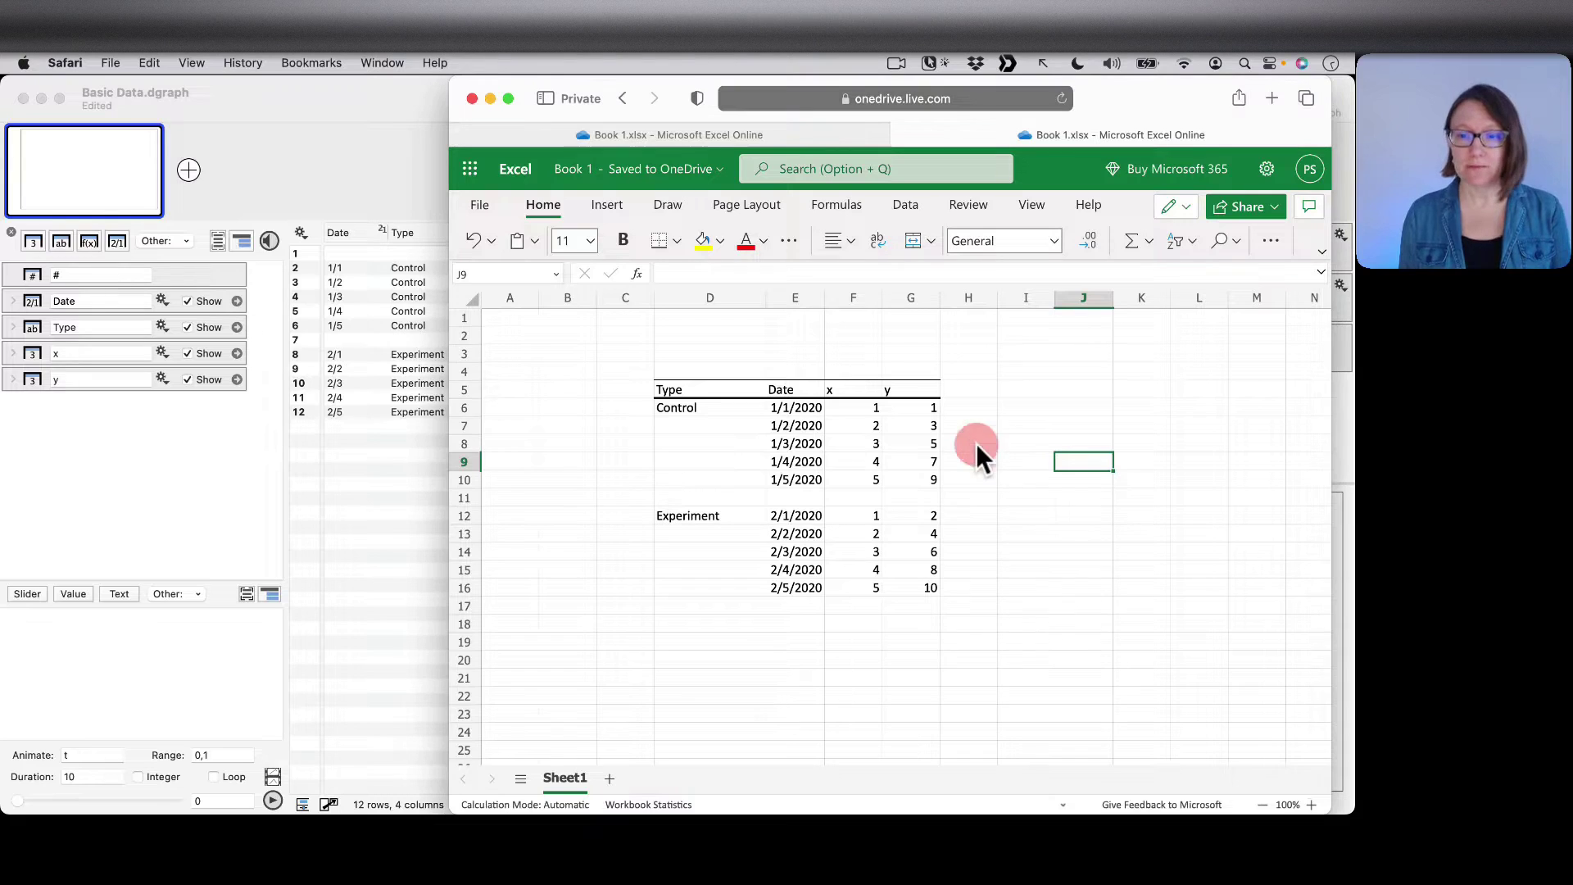
left_click_drag(864, 410, 912, 587)
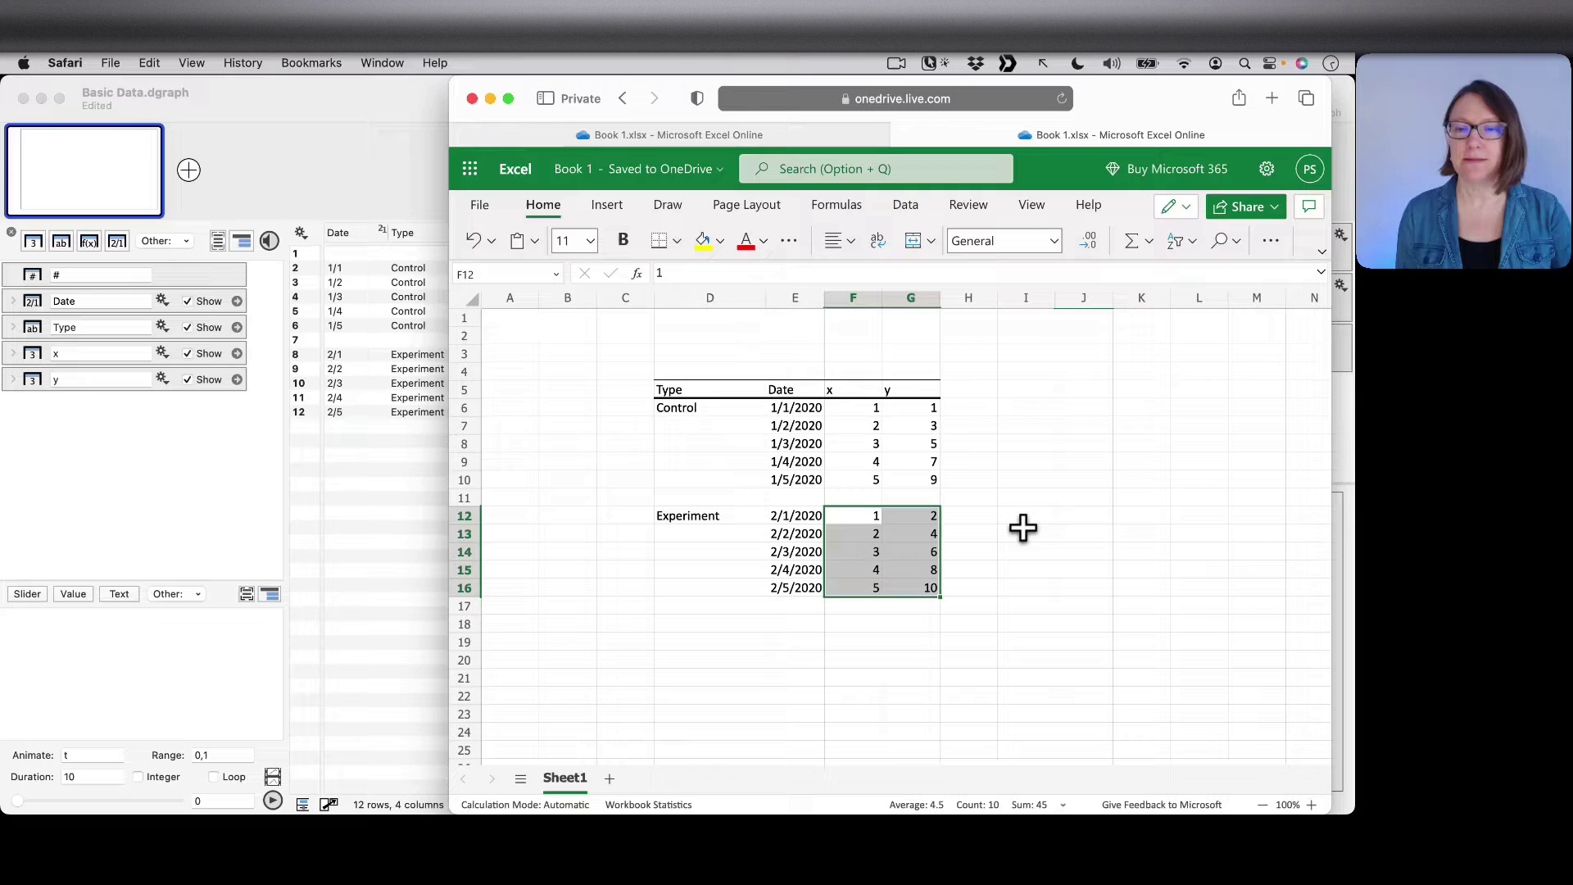
left_click(1023, 479)
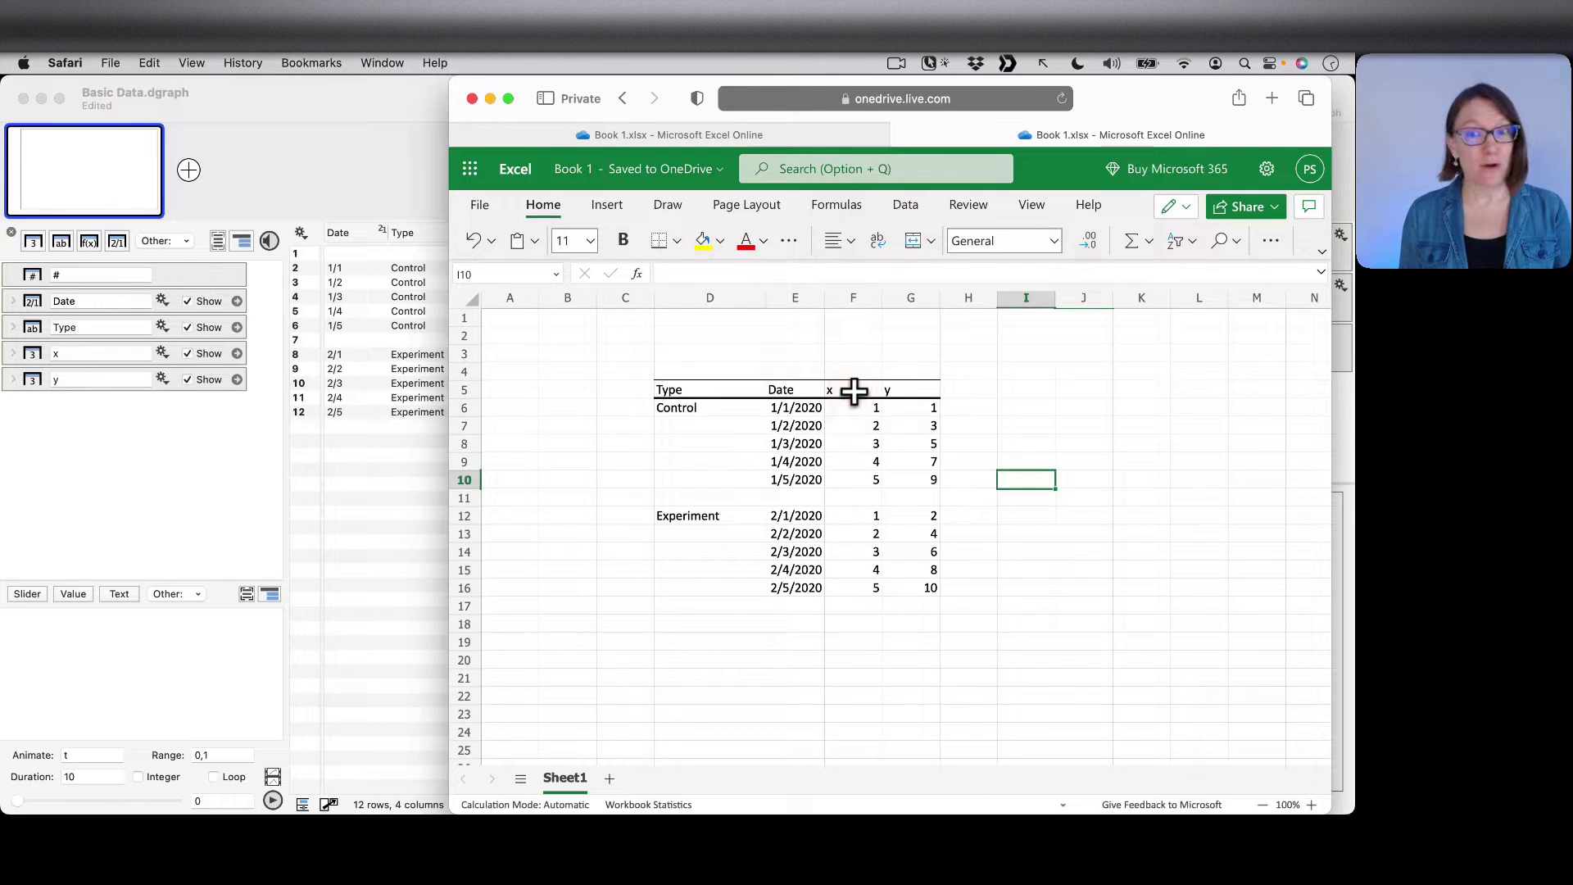
left_click_drag(851, 390, 888, 583)
Insert a line chart of the selected x and y data and place it below the Control rows
left_click(609, 205)
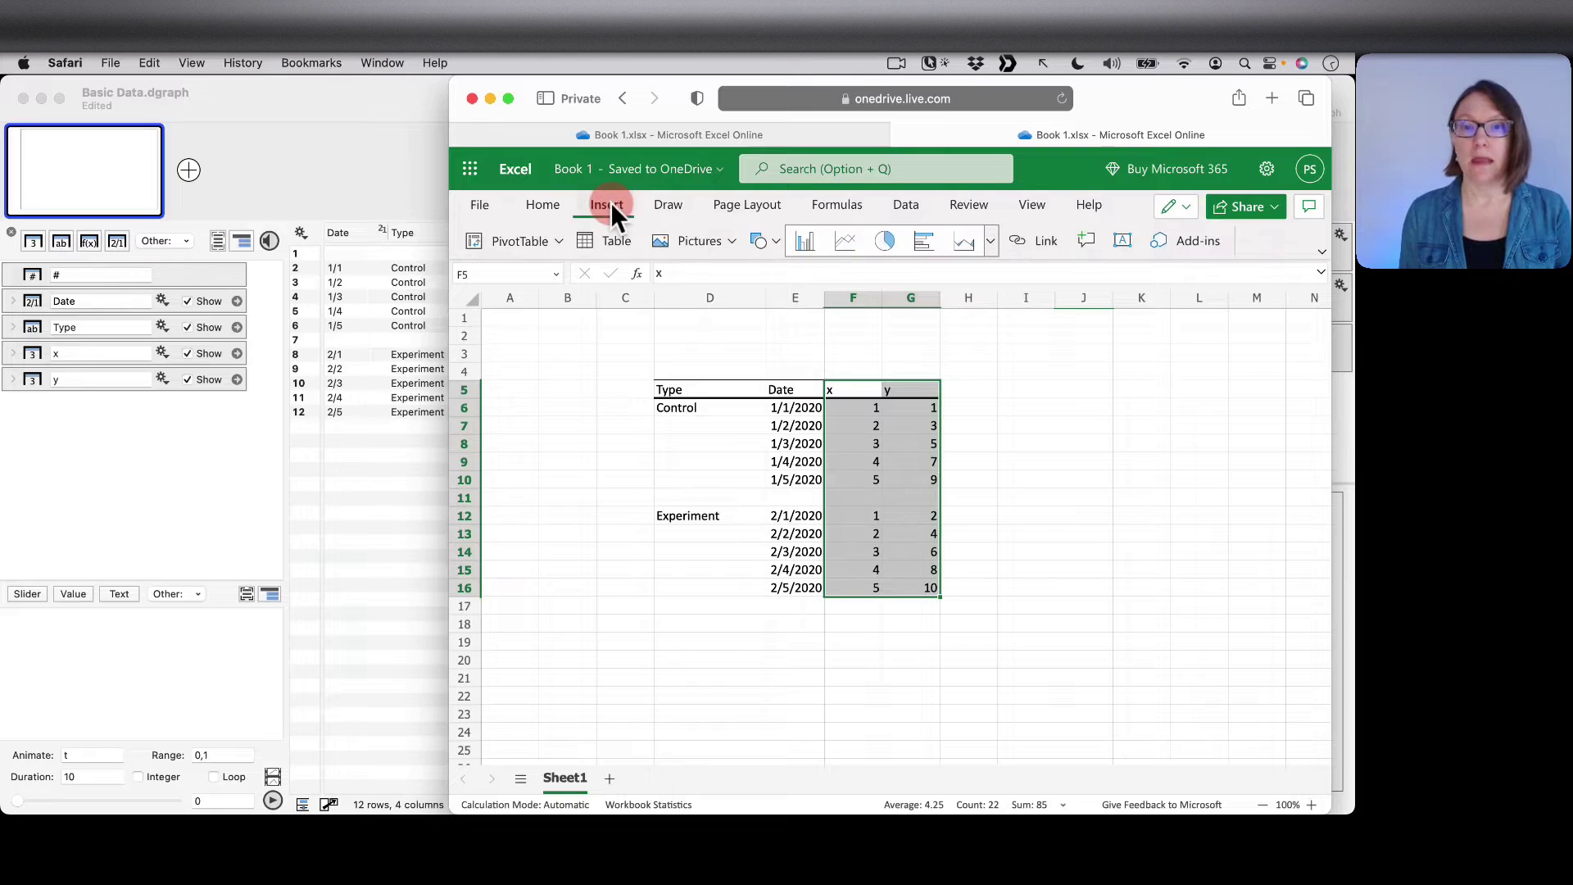
left_click(848, 241)
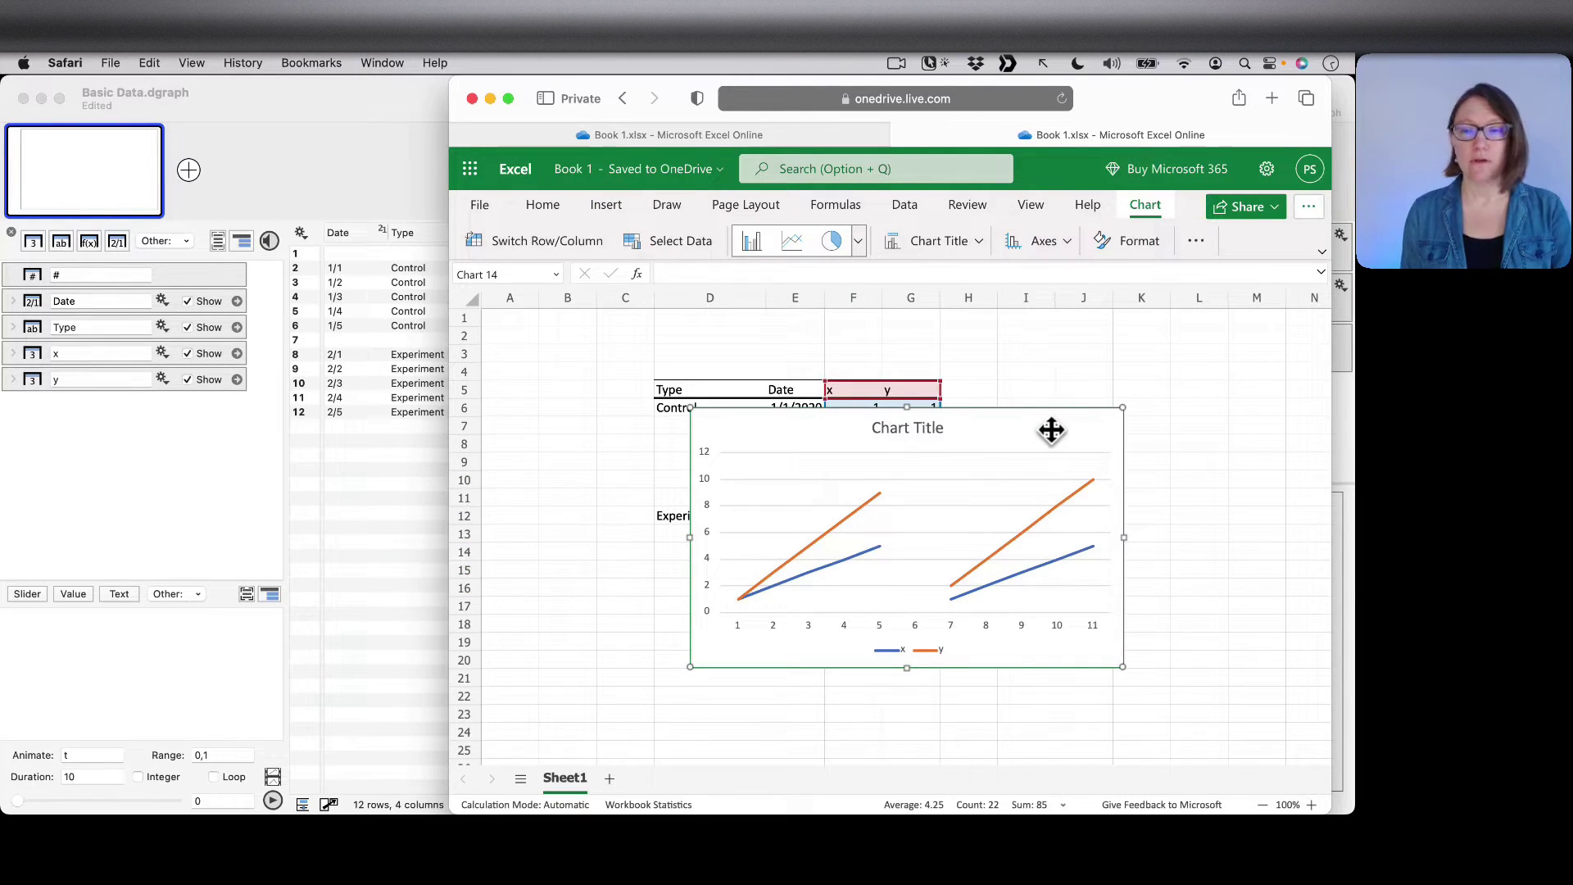
left_click_drag(1040, 435, 1061, 495)
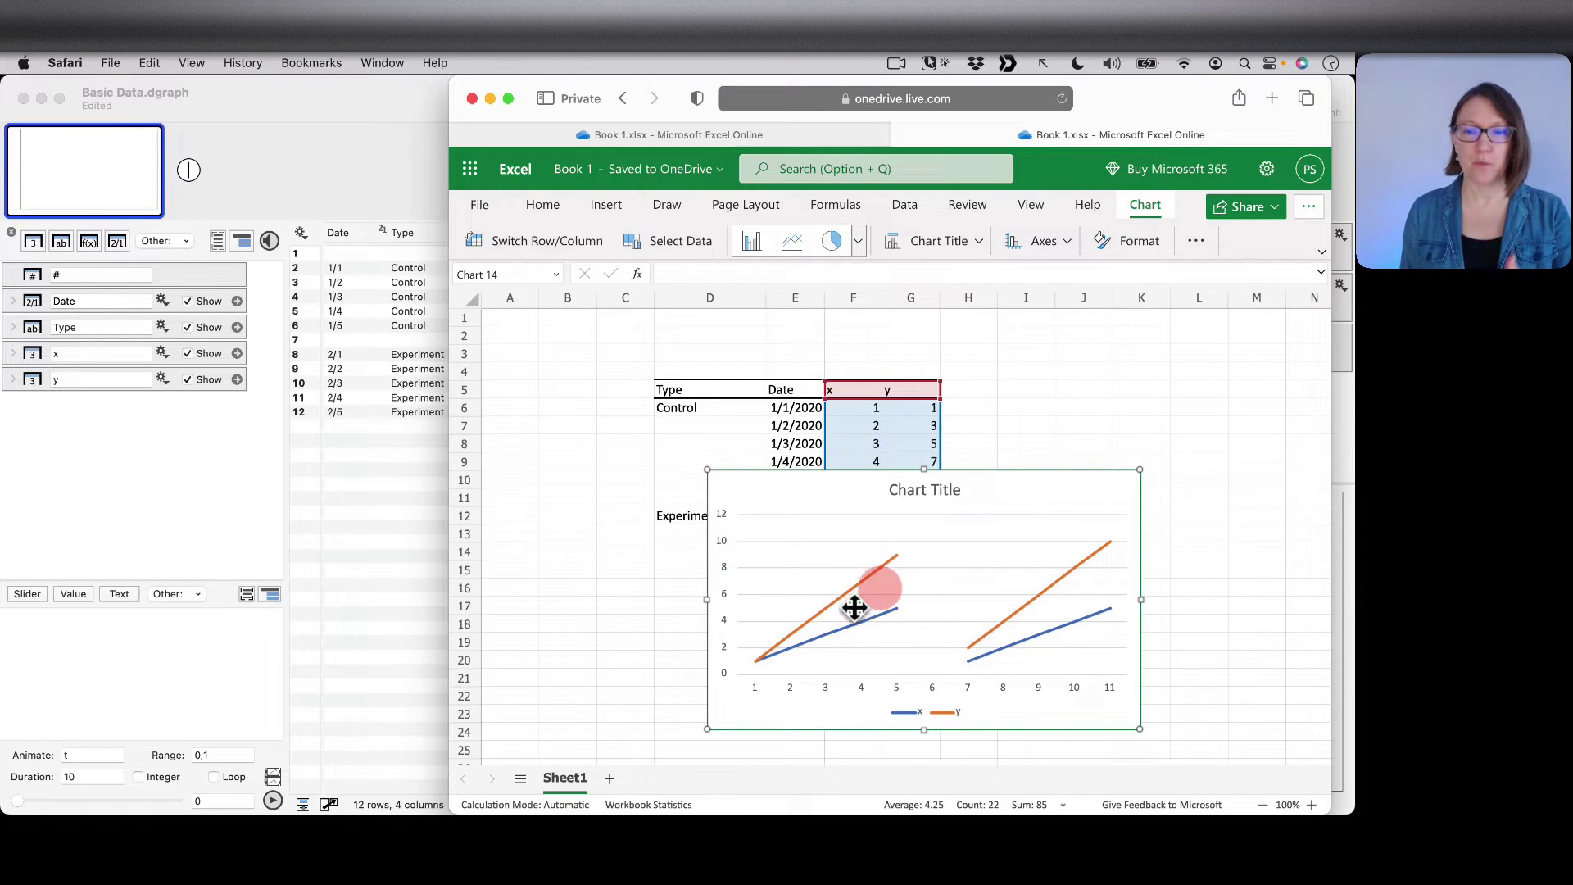
Inspect the chart's y and x series, then deselect the chart via cell I6
left_click(844, 589)
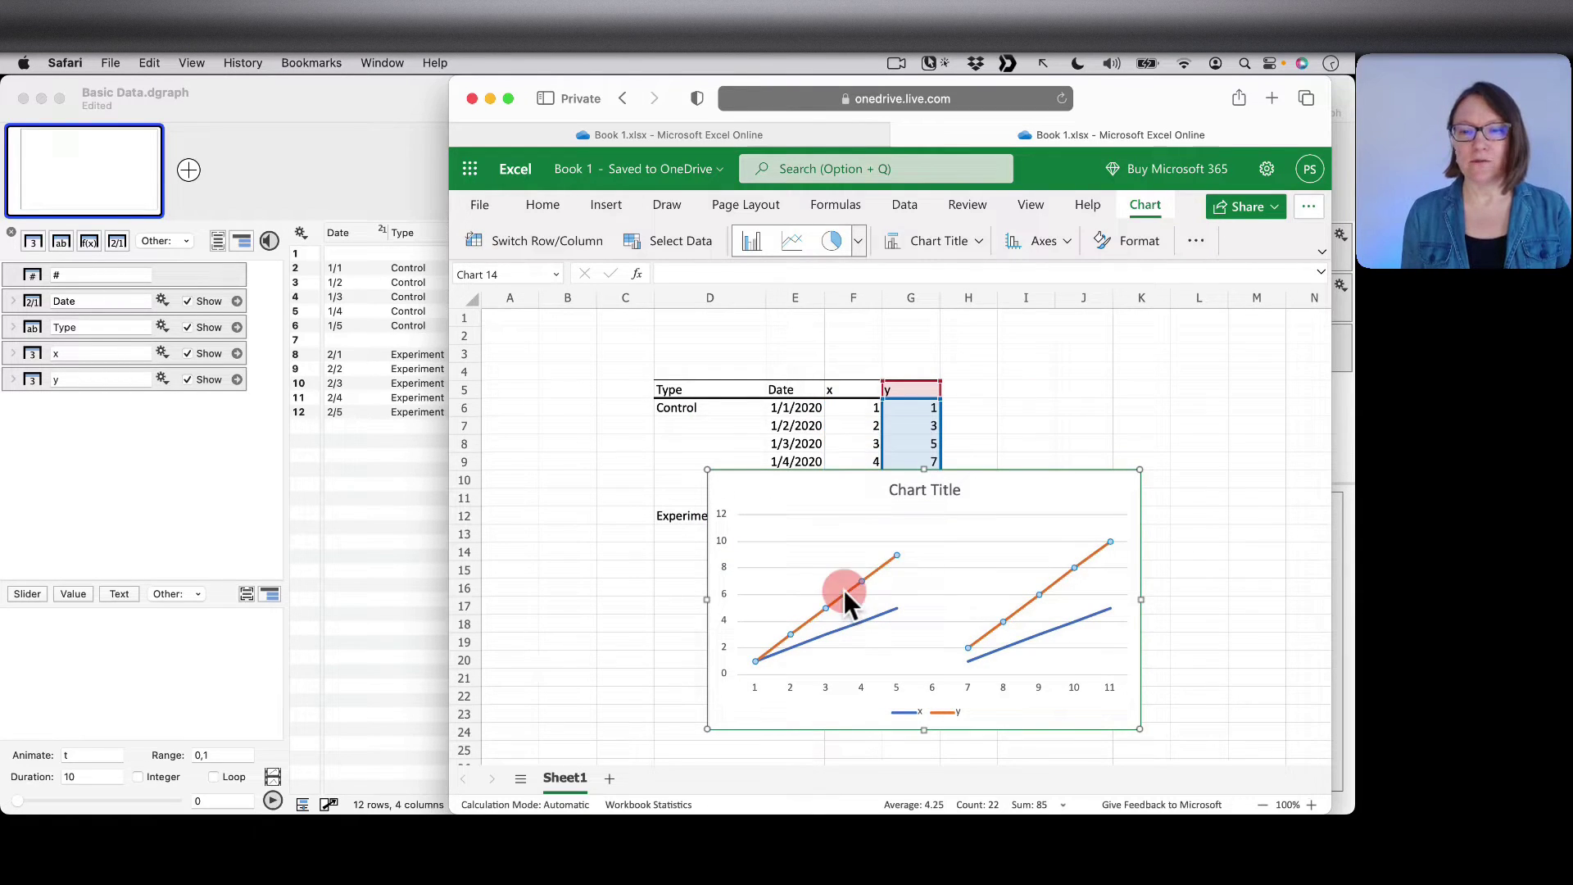
left_click(850, 630)
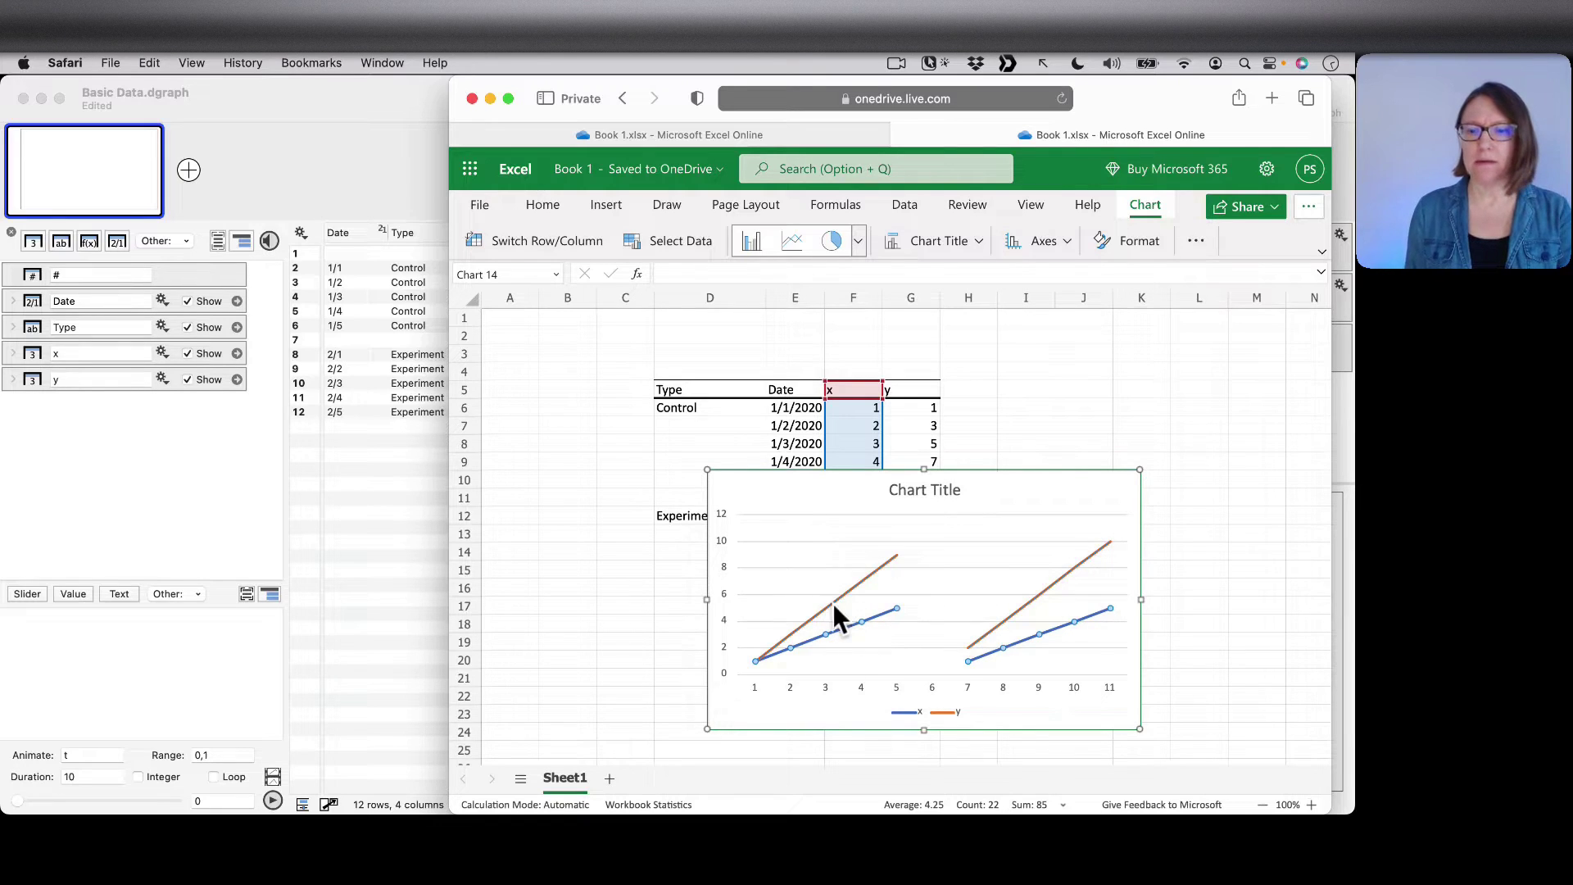
left_click(832, 603)
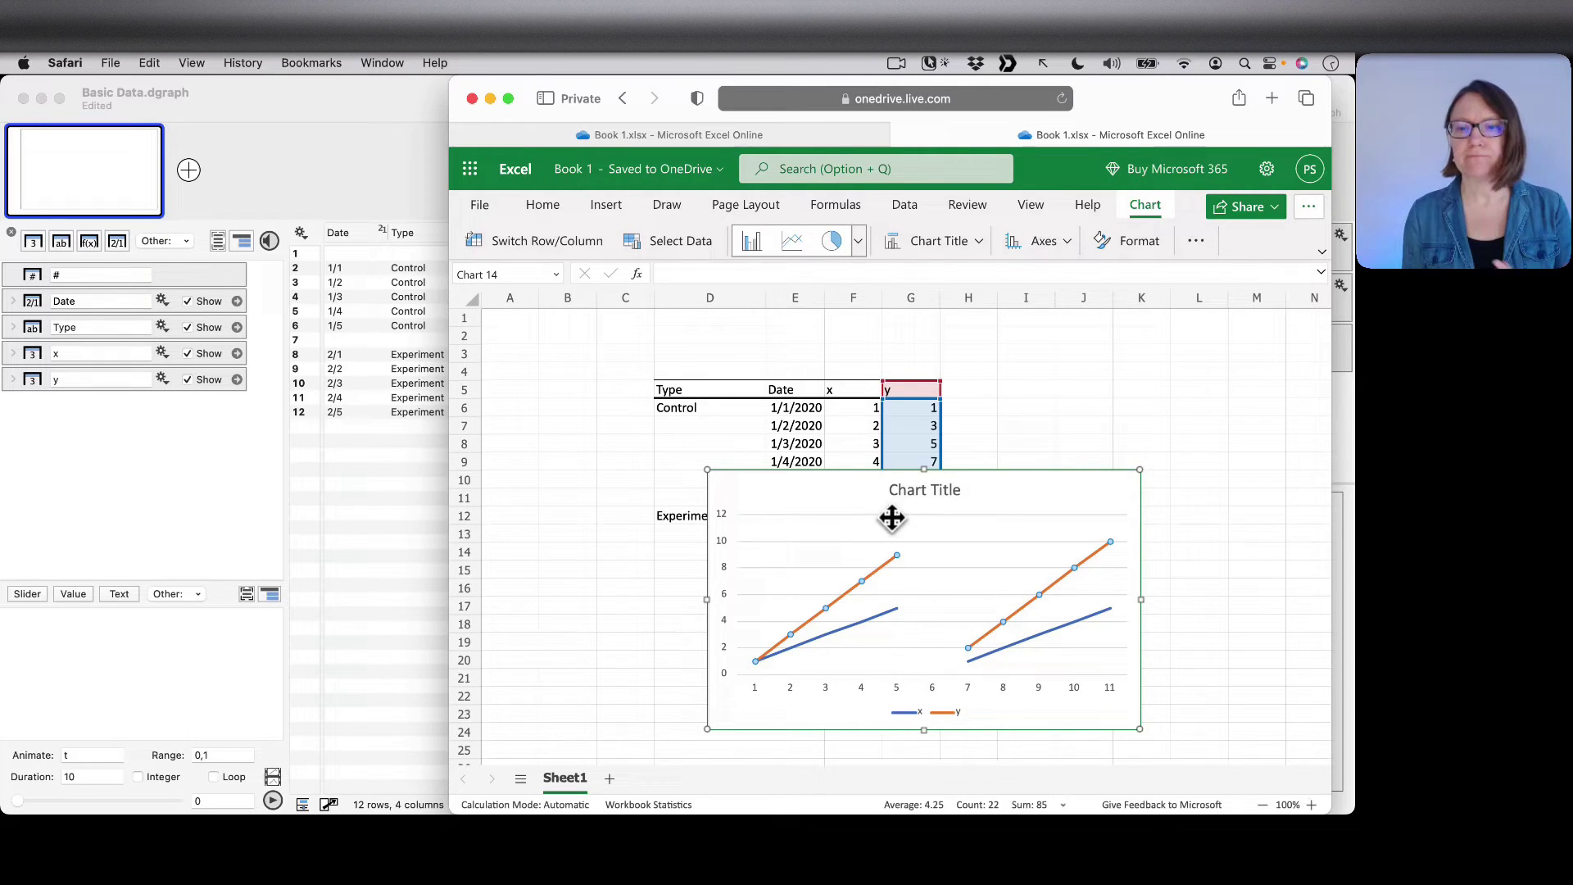
left_click(938, 604)
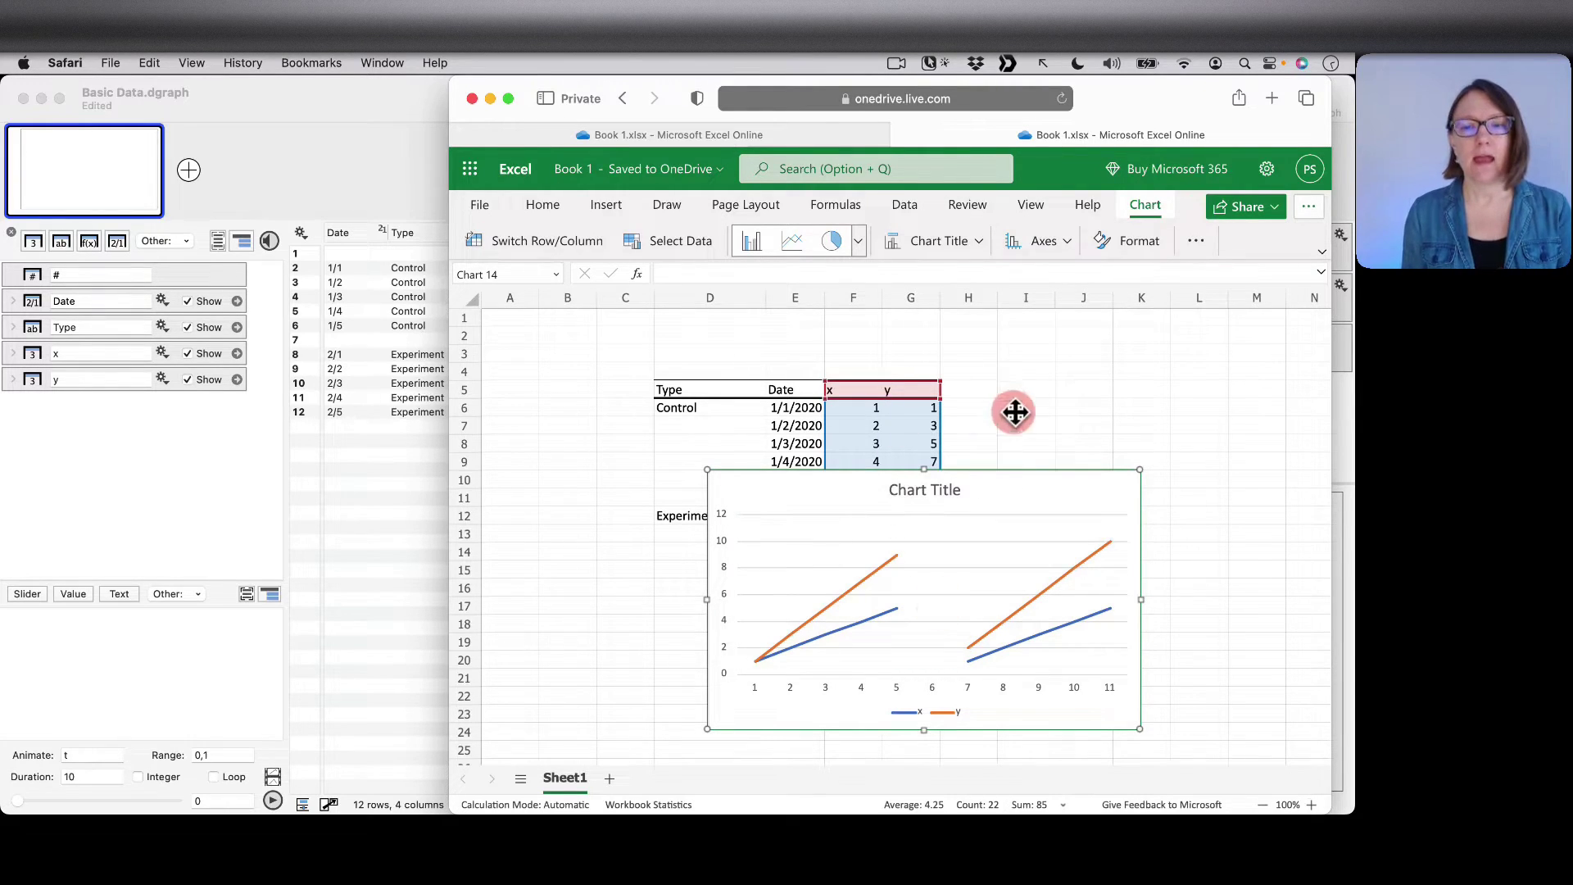
left_click(1015, 410)
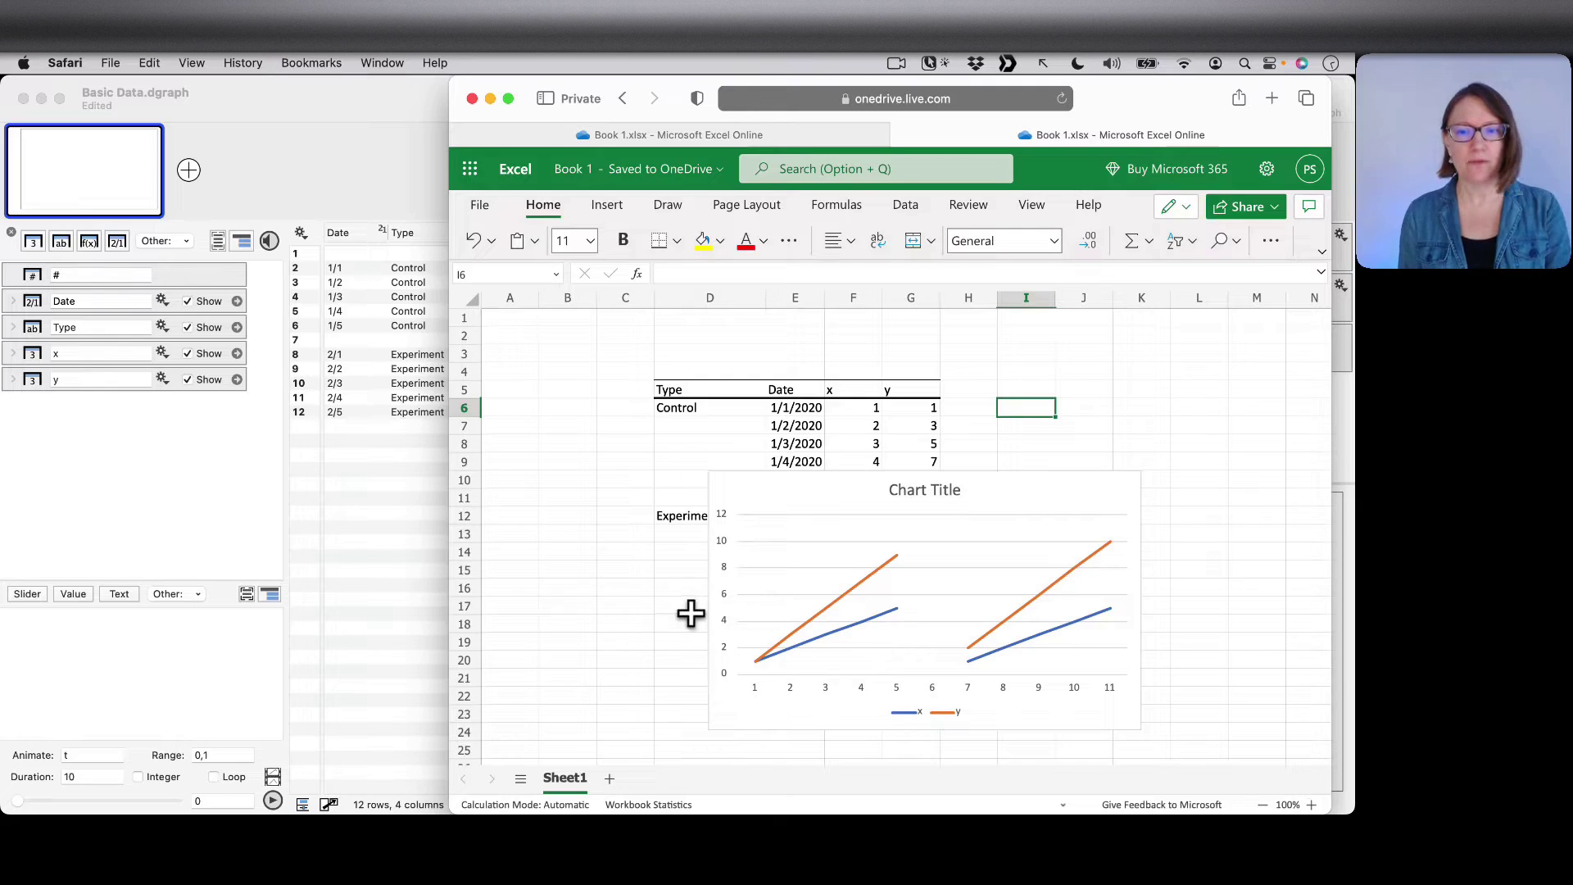
Switch to DataGraph's Basic Data table and select both the x and y columns
left_click(387, 565)
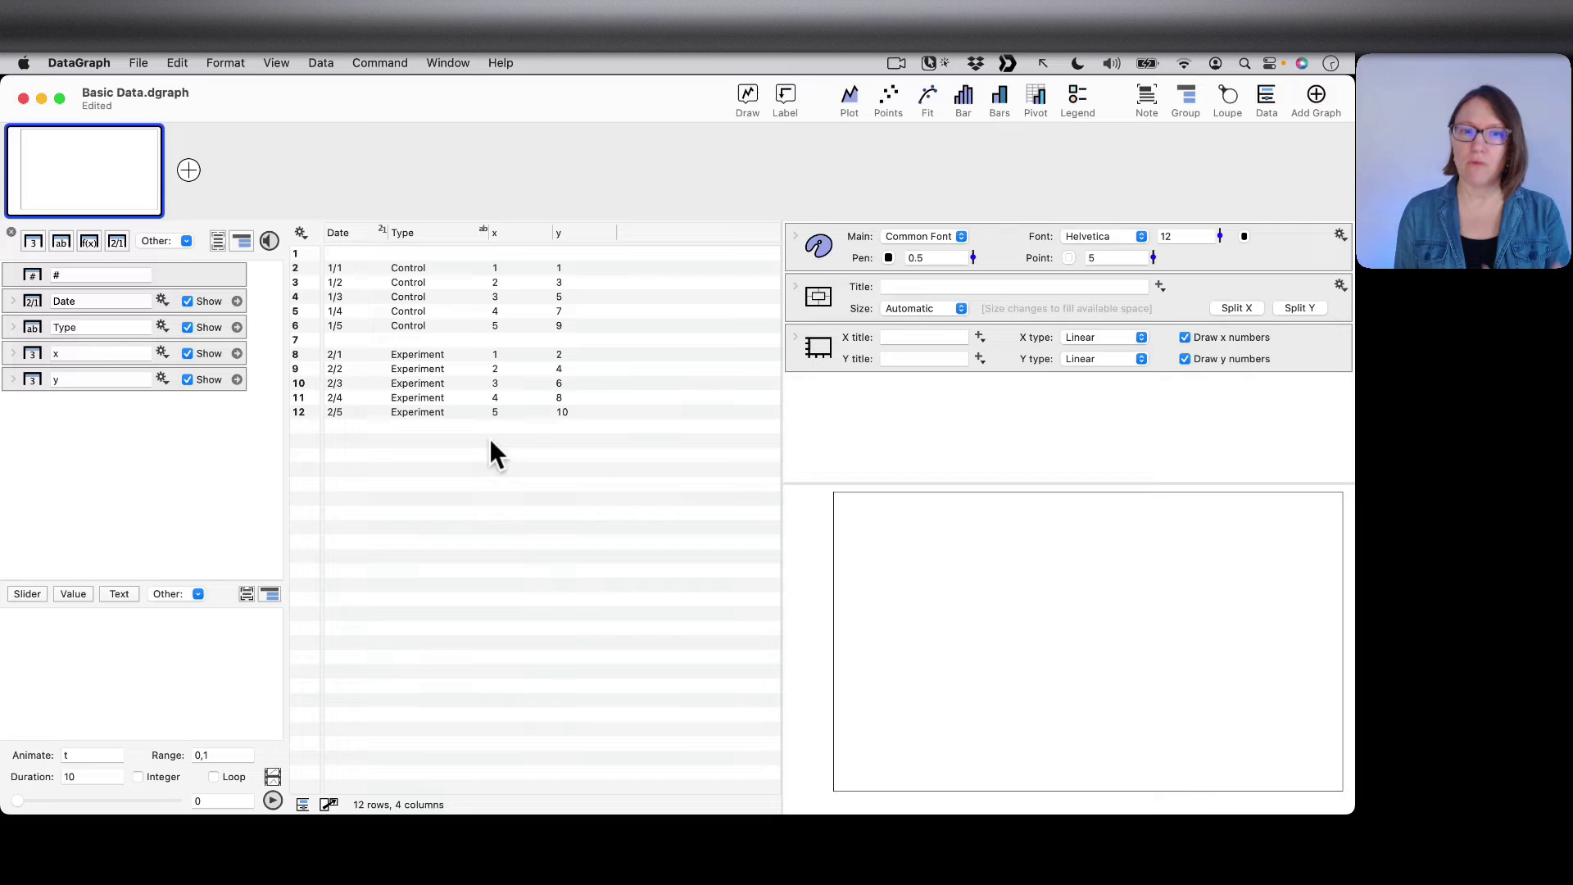
left_click(527, 233)
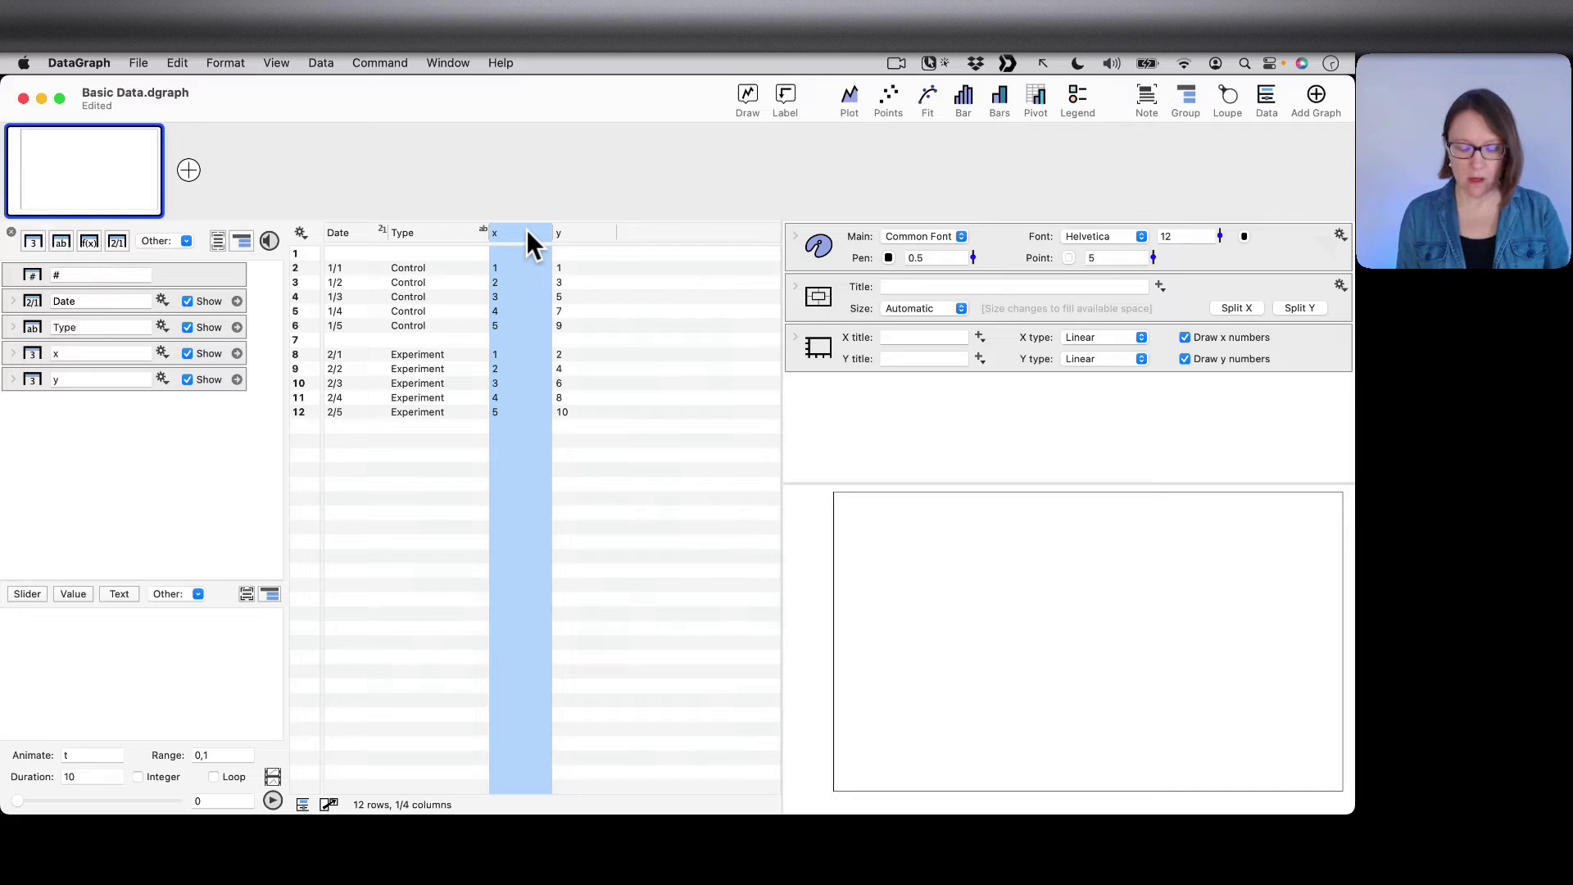
left_click(576, 233, "super")
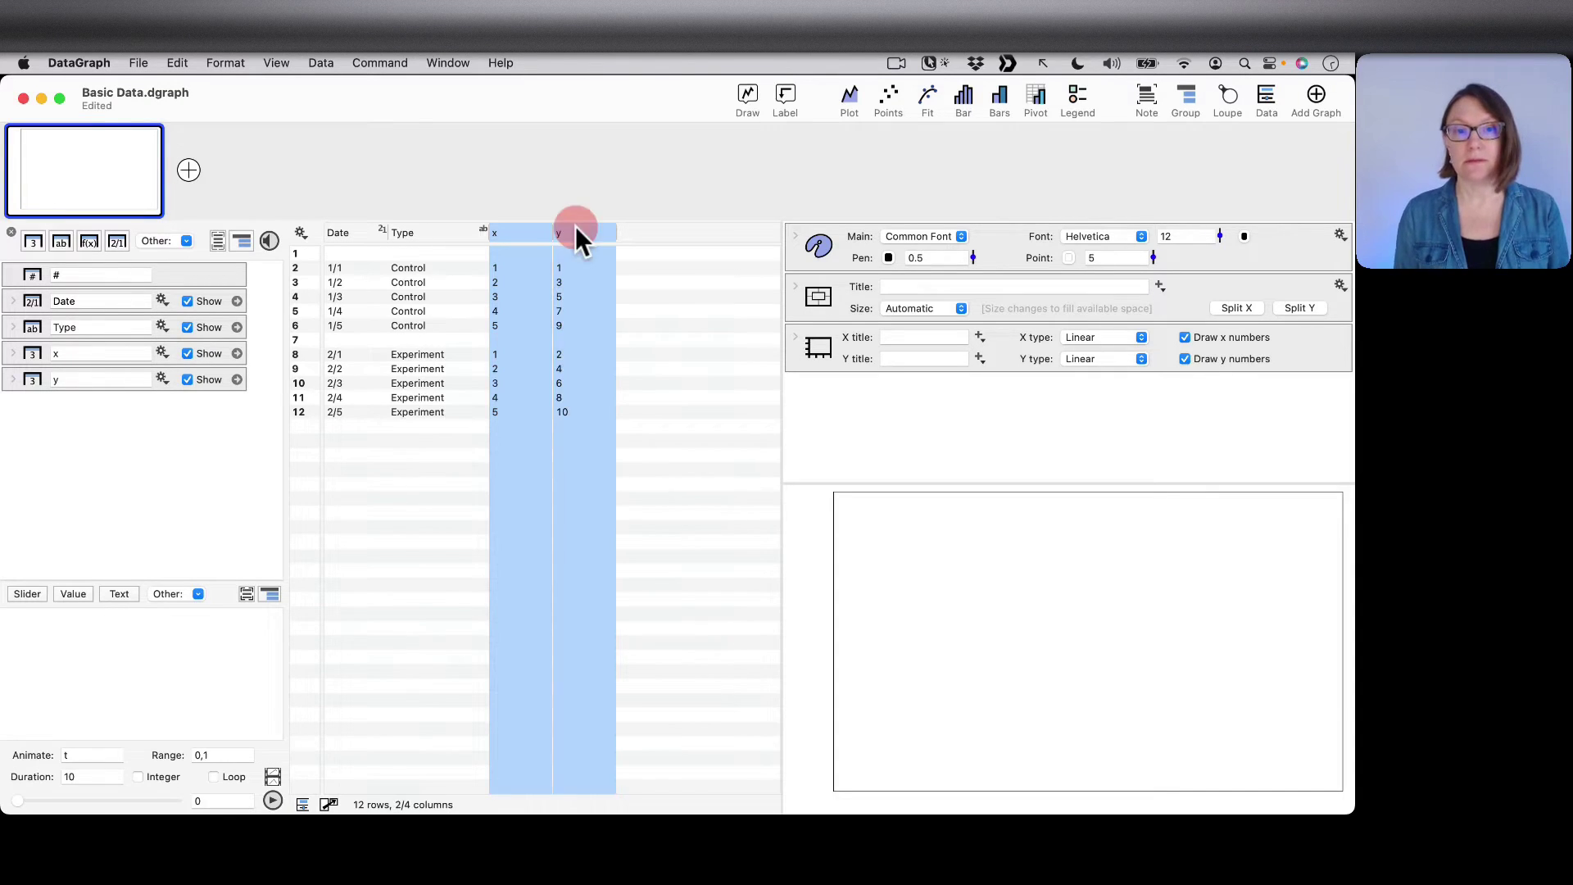
Add a plot command drawing y against x, keeping x as the X column
left_click(849, 97)
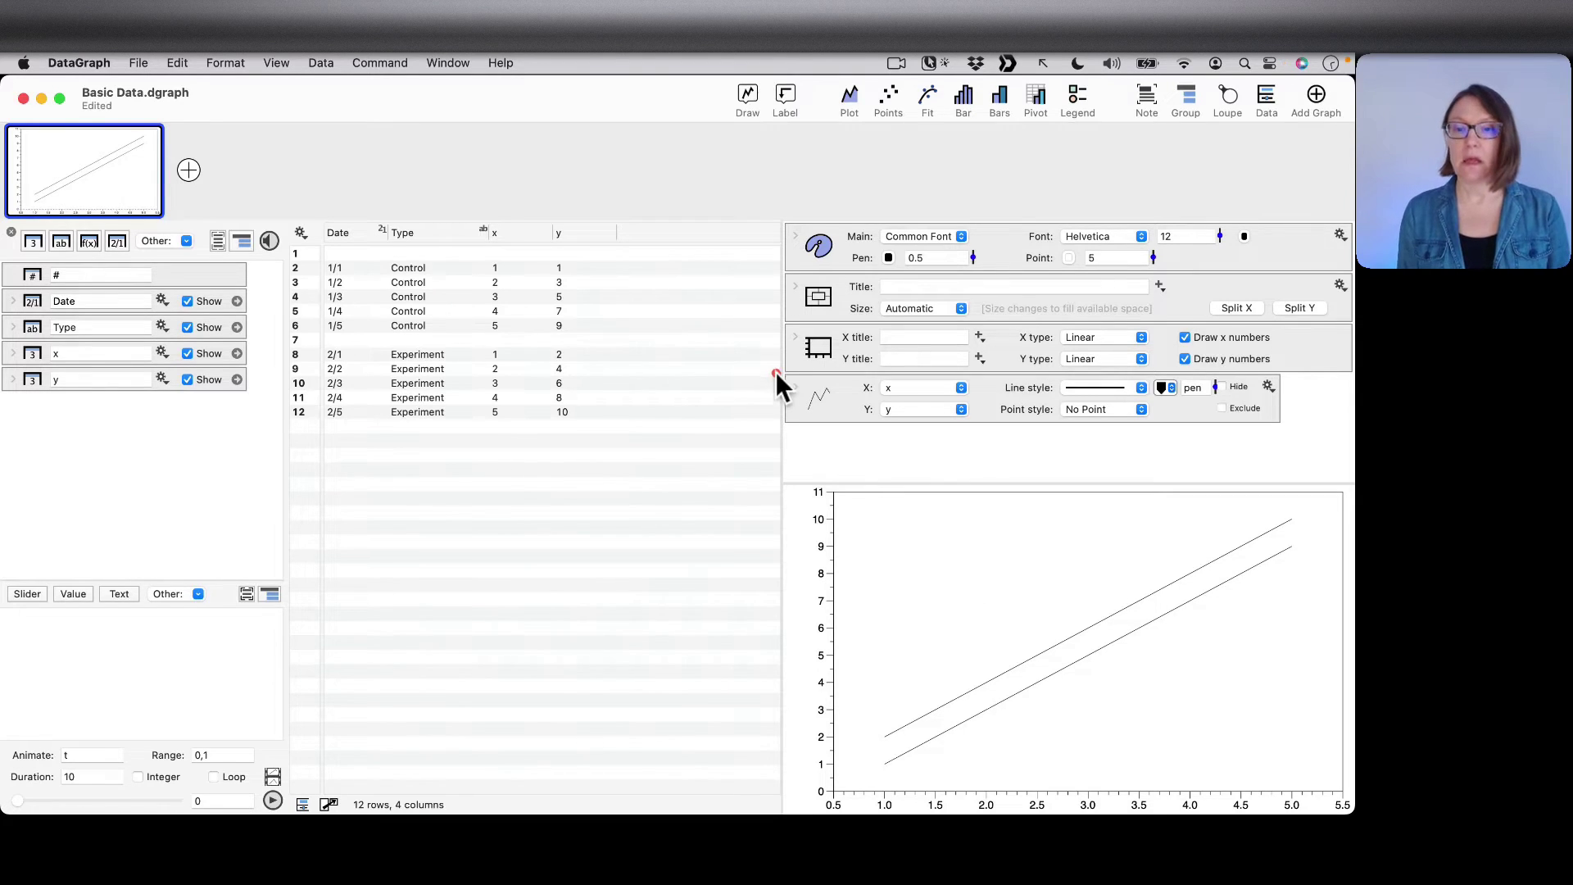
mouse_move(775, 372)
left_mouse_down()
mouse_move(844, 414)
mouse_move(1287, 429)
left_mouse_up()
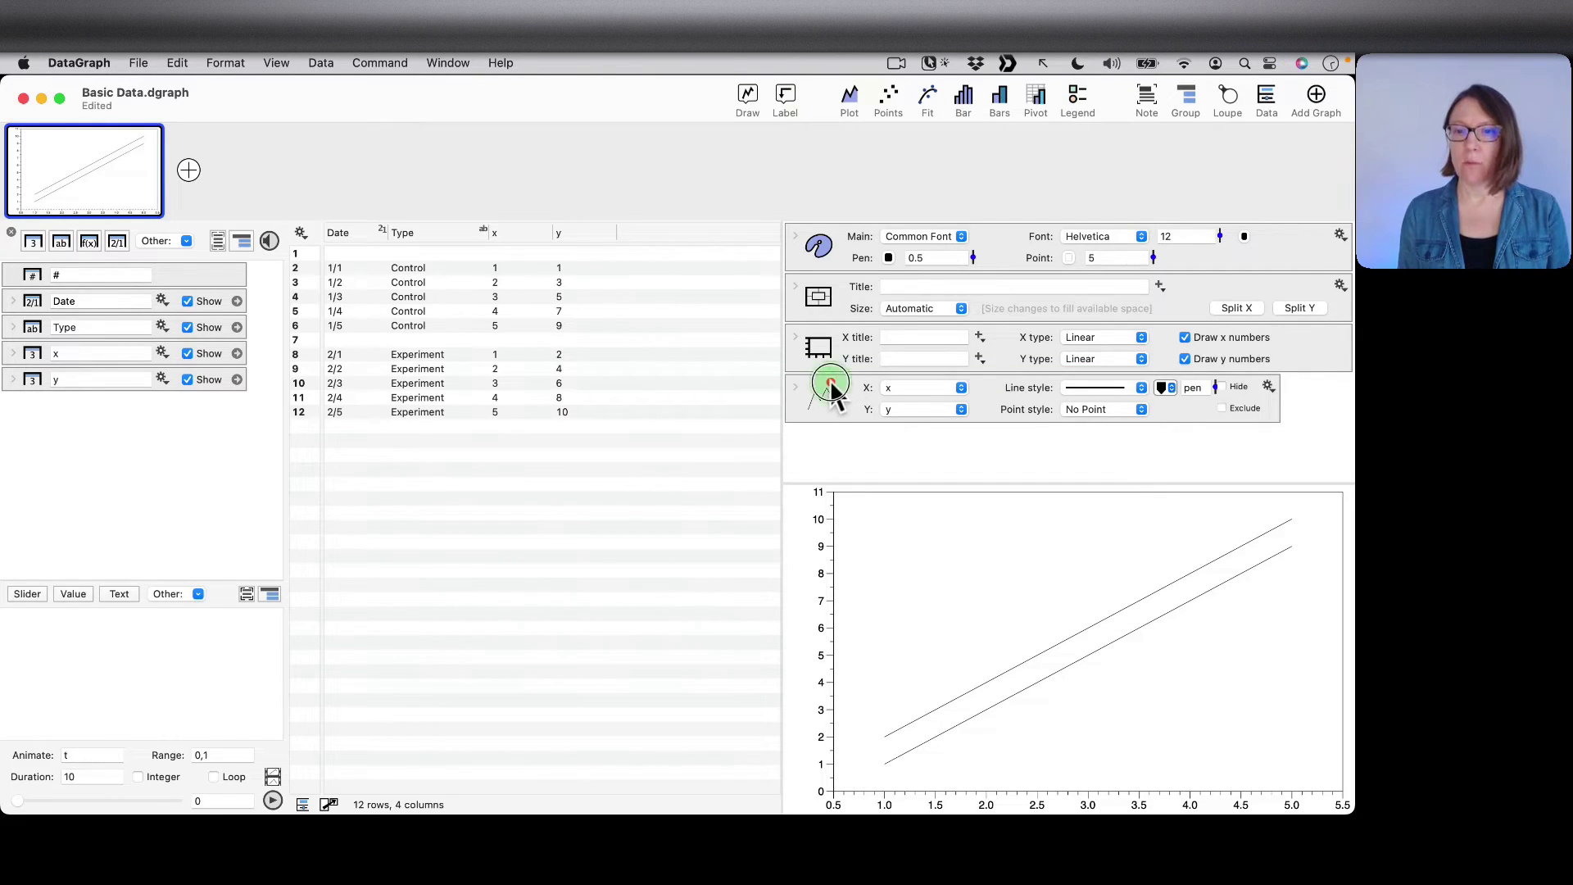
mouse_move(834, 385)
left_mouse_down()
mouse_move(866, 387)
mouse_move(860, 410)
left_mouse_up()
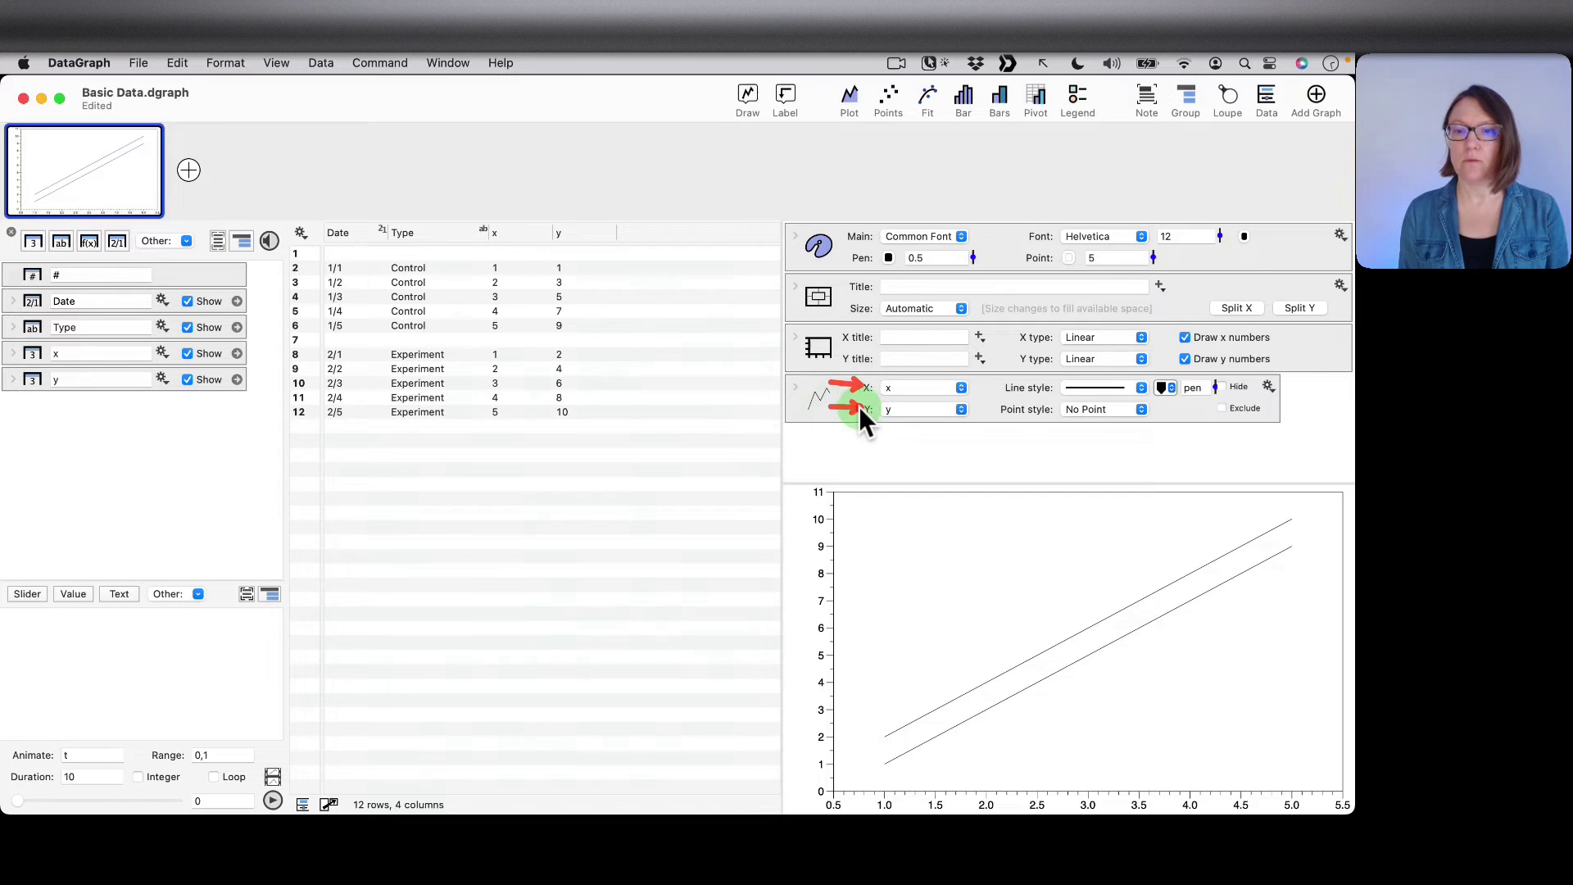
left_click(961, 388)
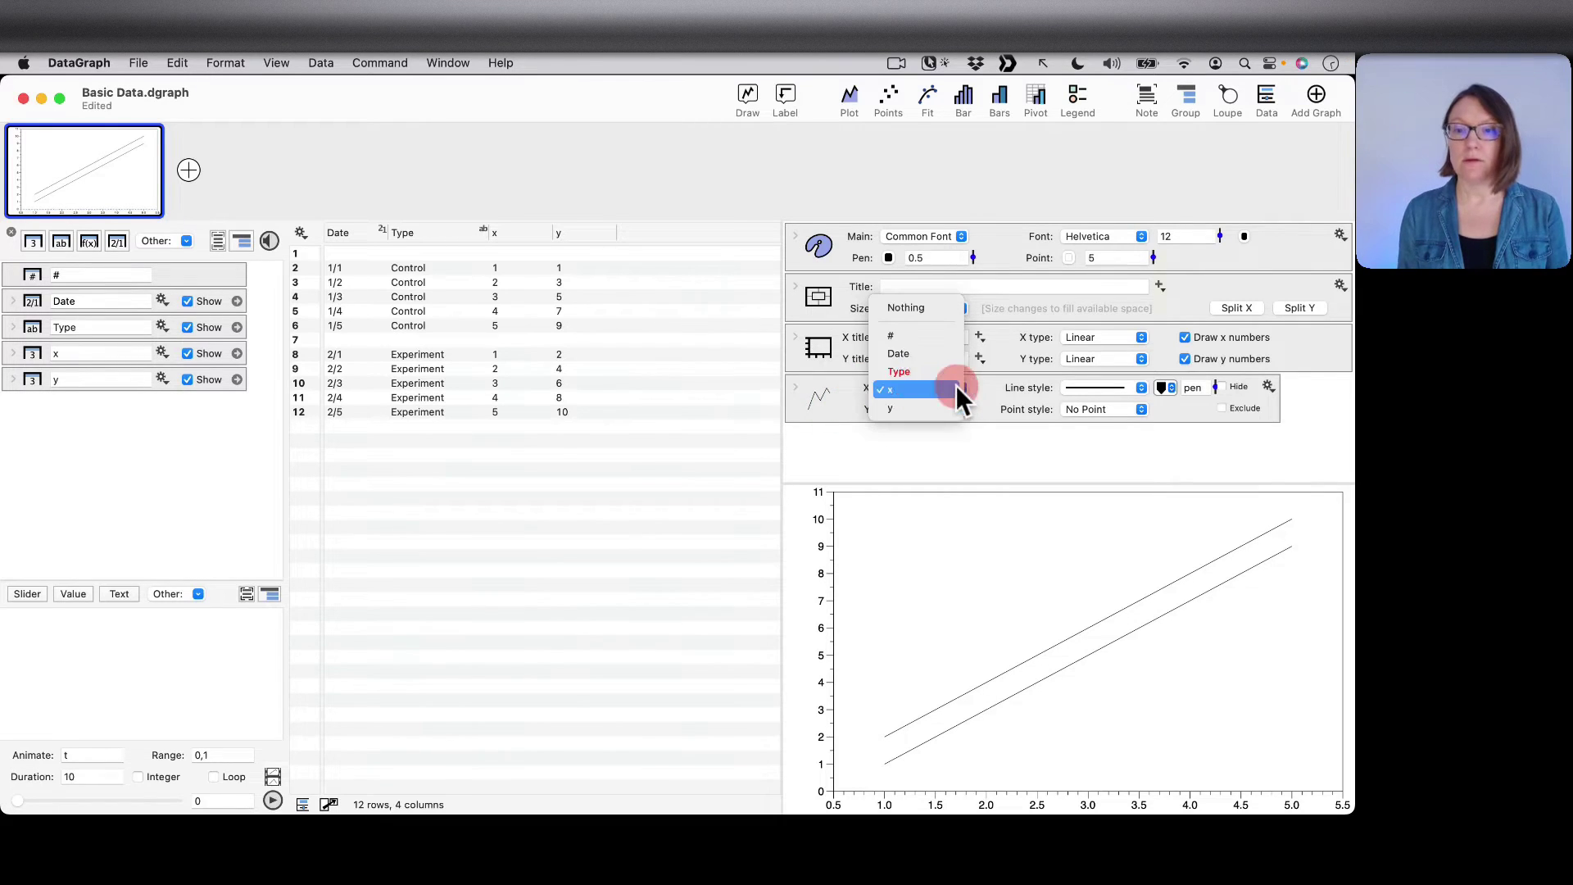
left_click(947, 388)
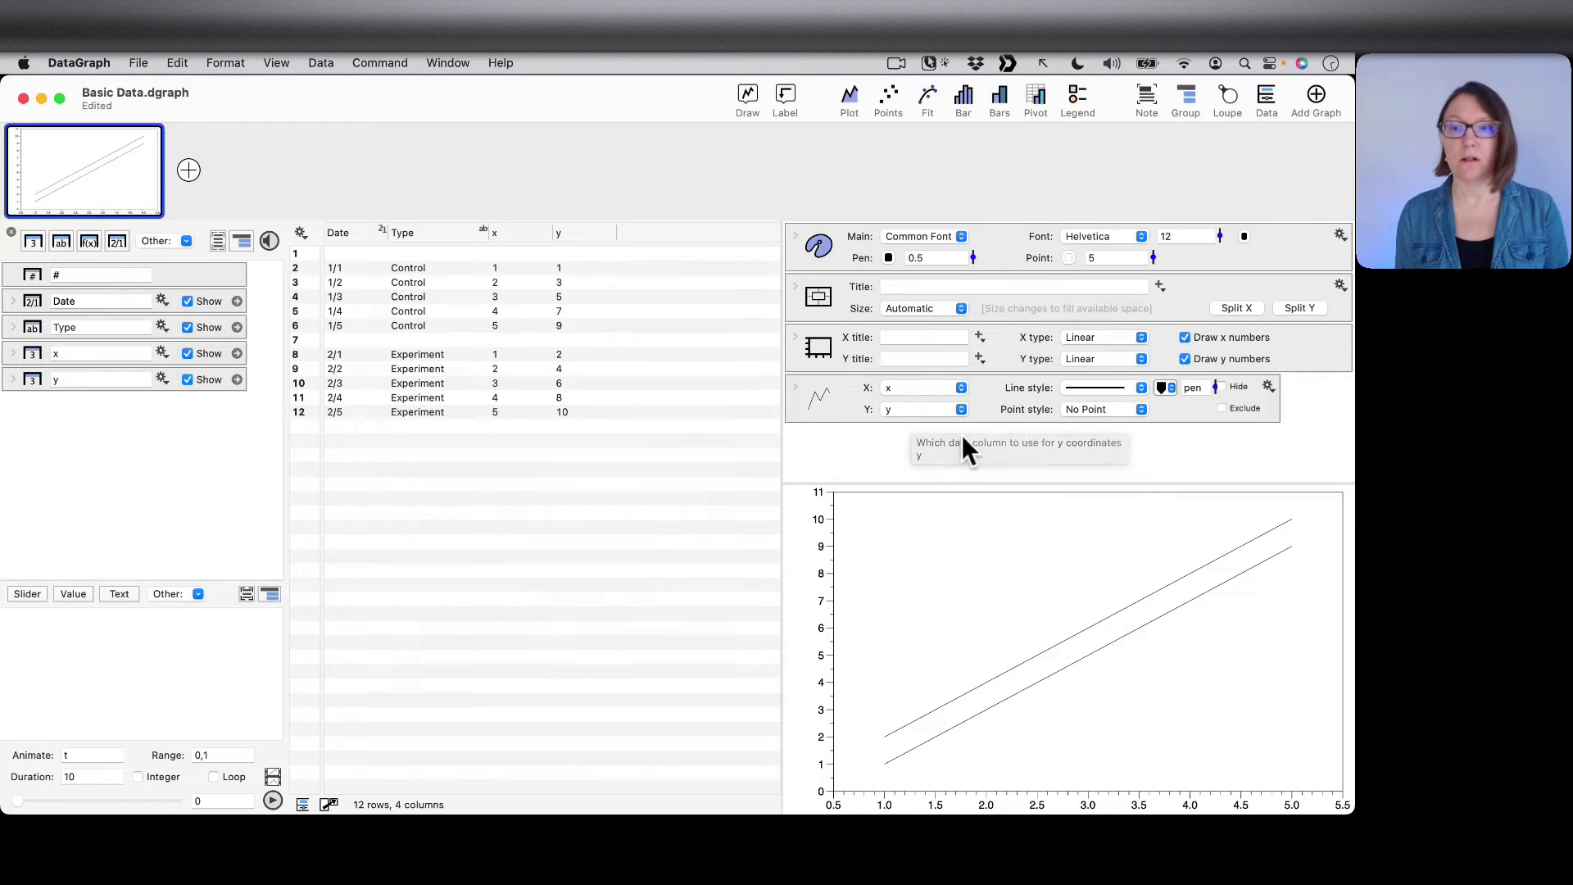
Give the plotted data points filled circle markers
left_click(1034, 386)
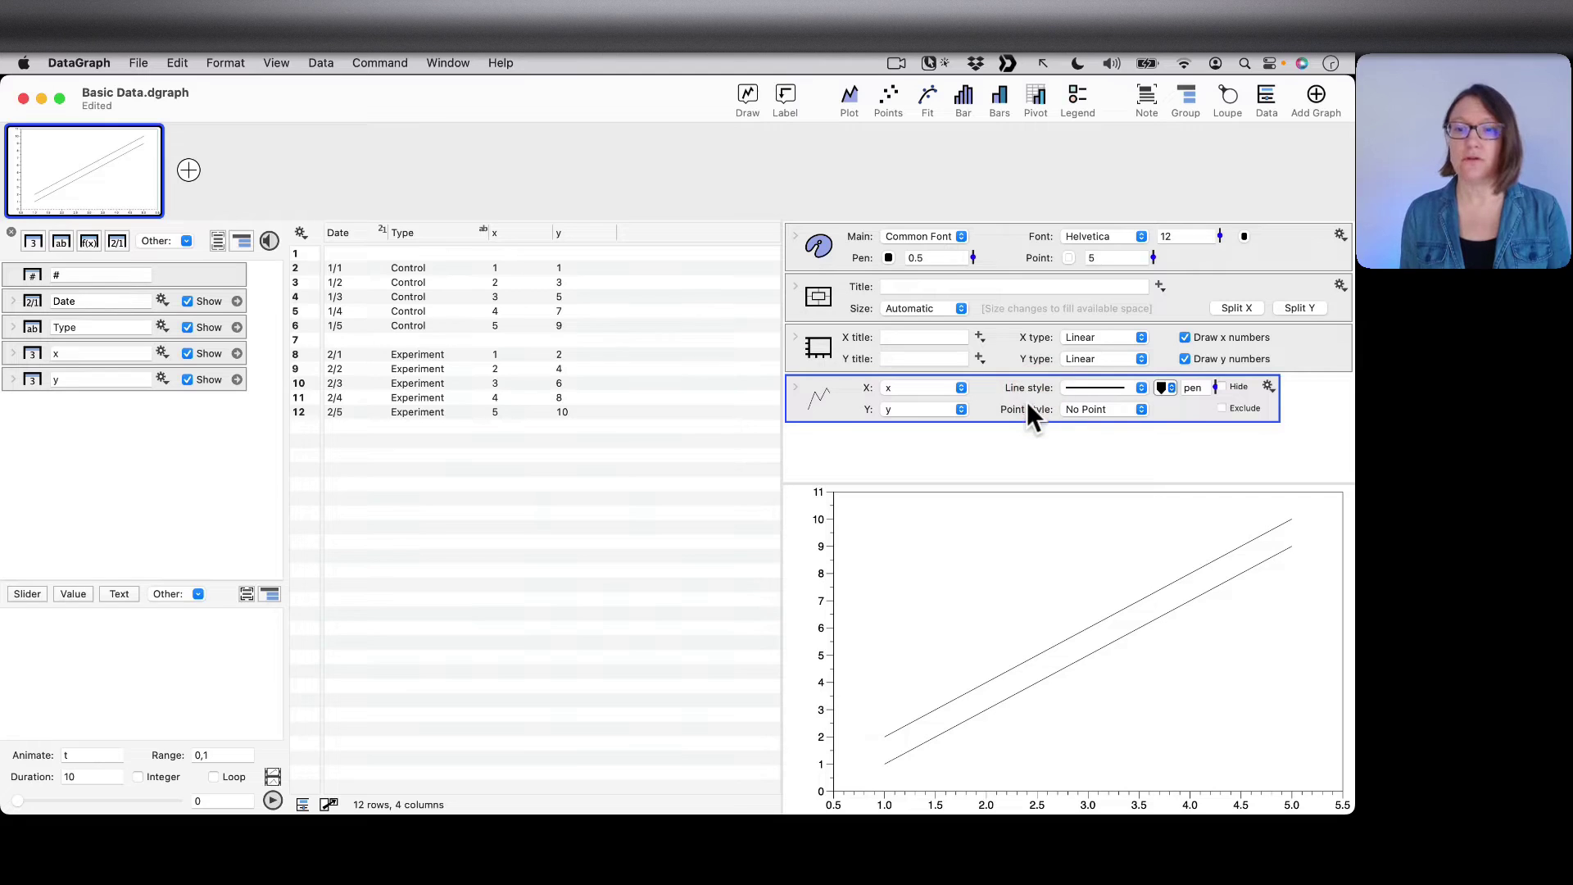
left_click(1075, 409)
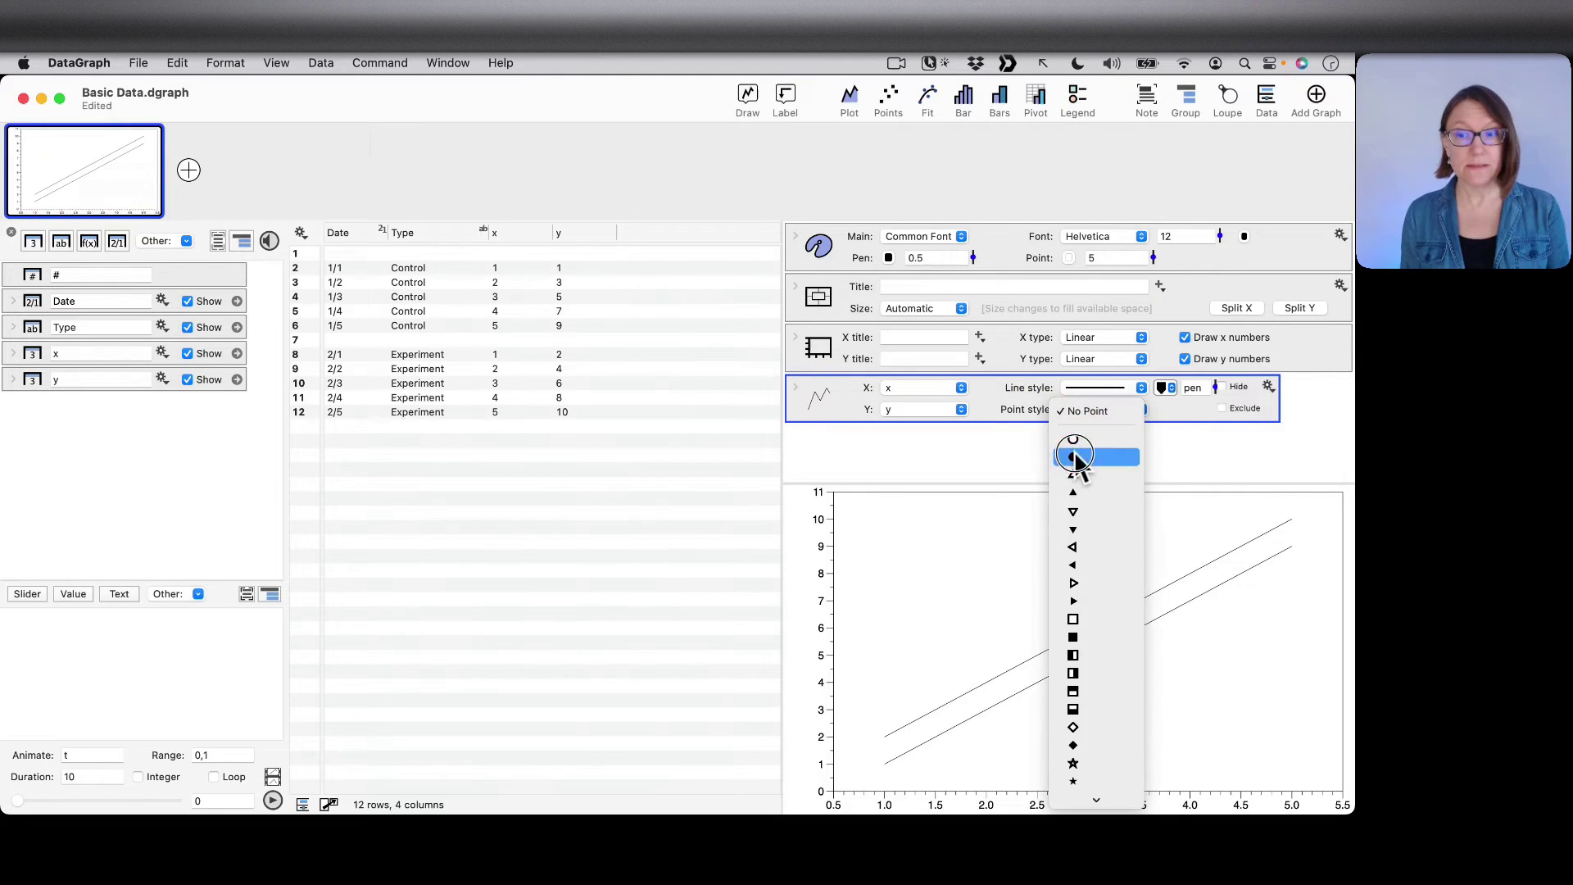
left_click(1075, 456)
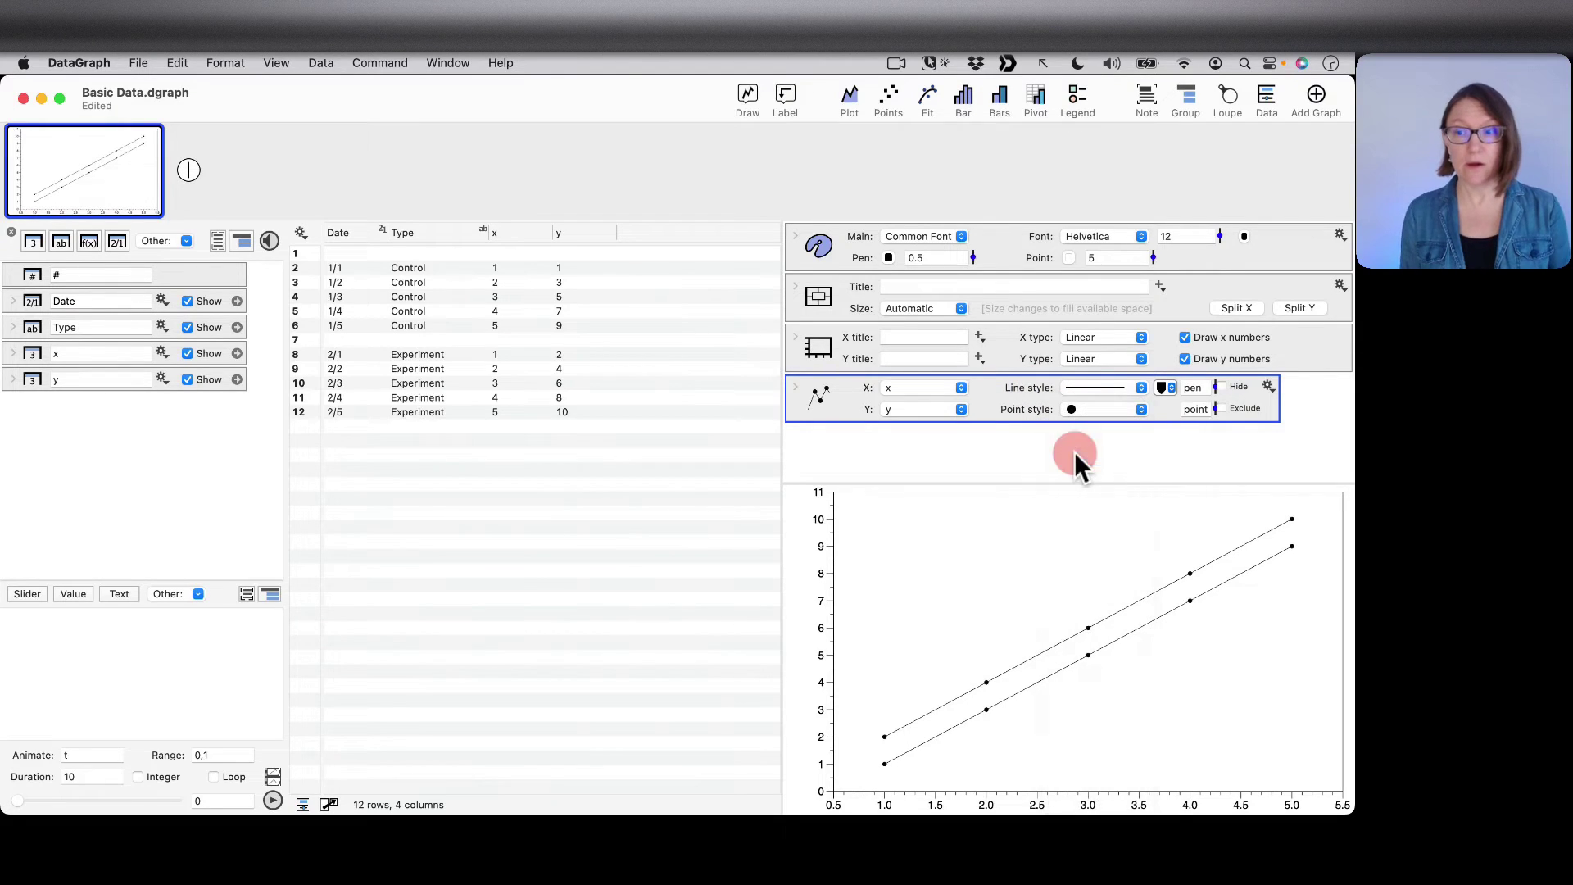
Try red for the line colour, revert to black, and thicken the plotted lines
left_click(1167, 388)
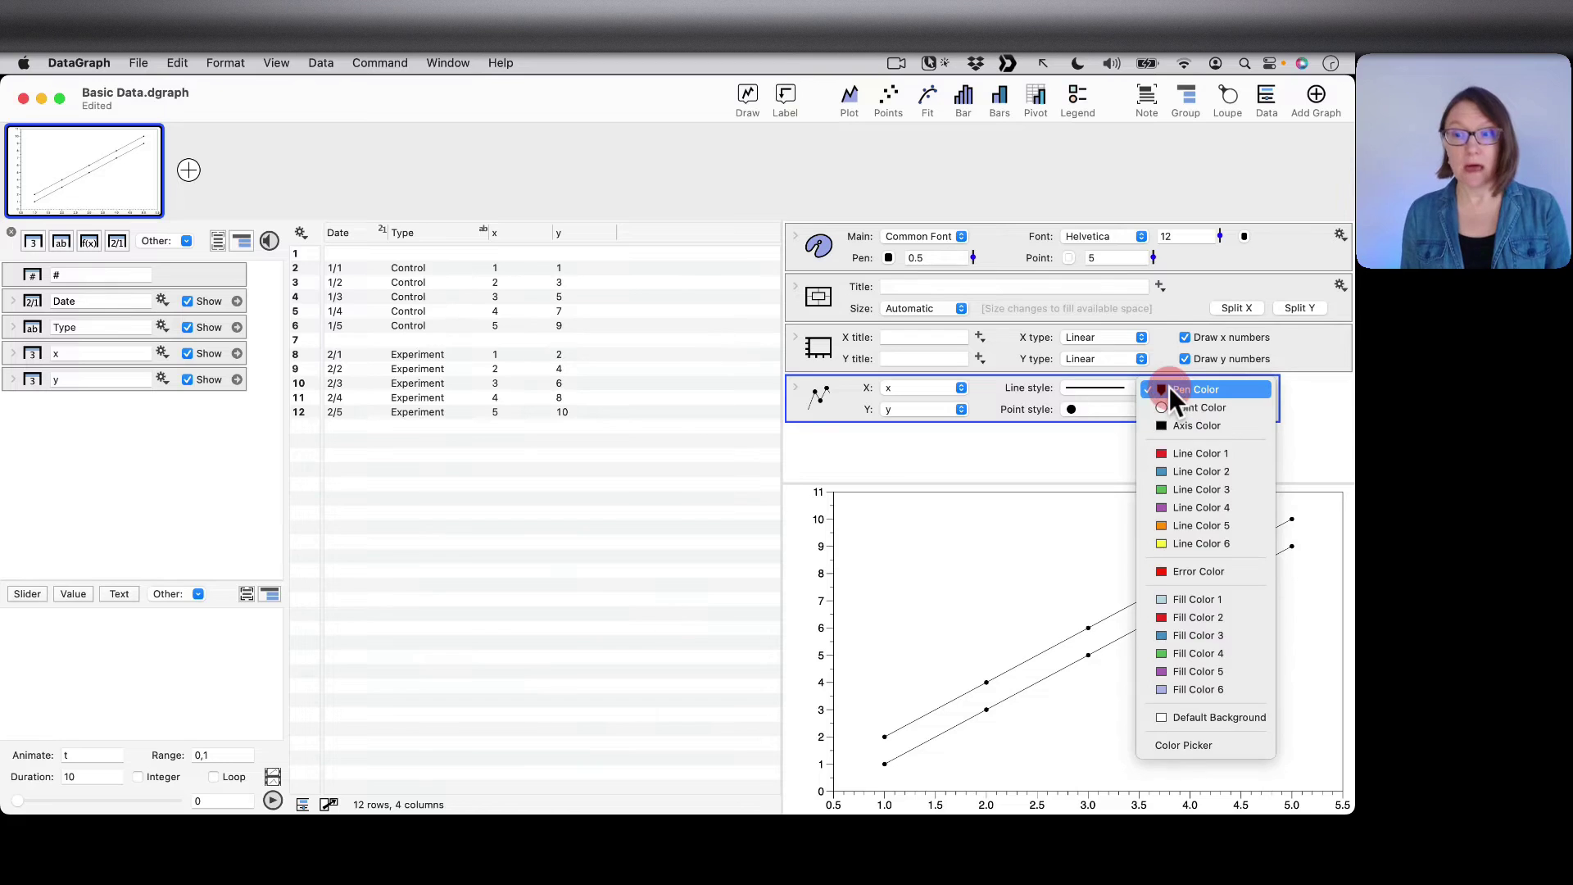
left_click(1177, 453)
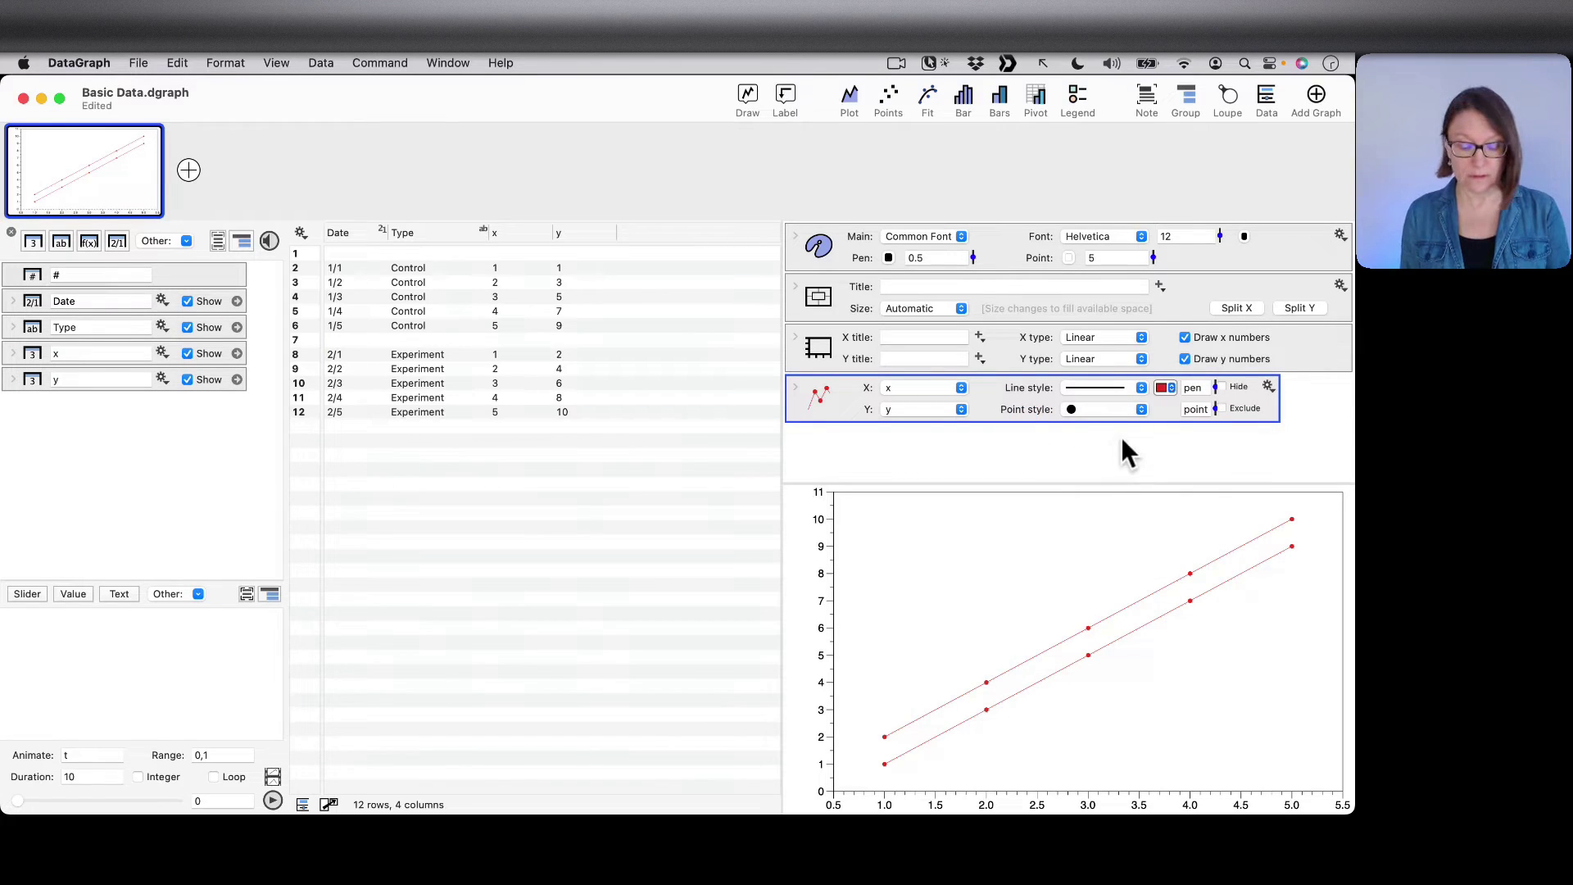
key("super+z")
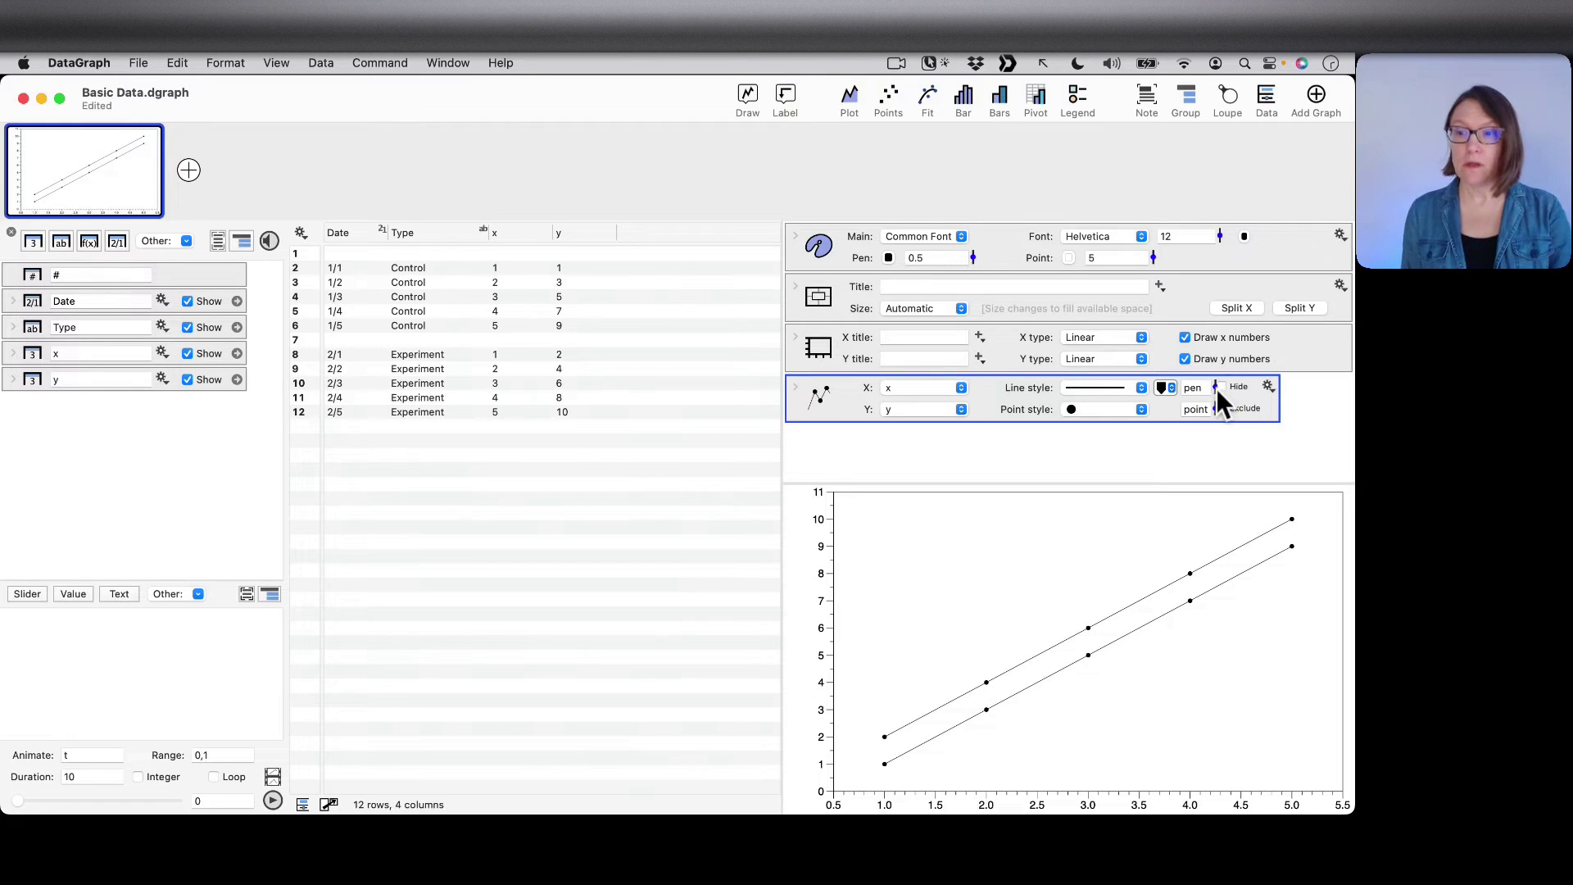
mouse_move(1216, 387)
left_mouse_down()
mouse_move(1214, 349)
mouse_move(1215, 401)
left_mouse_up()
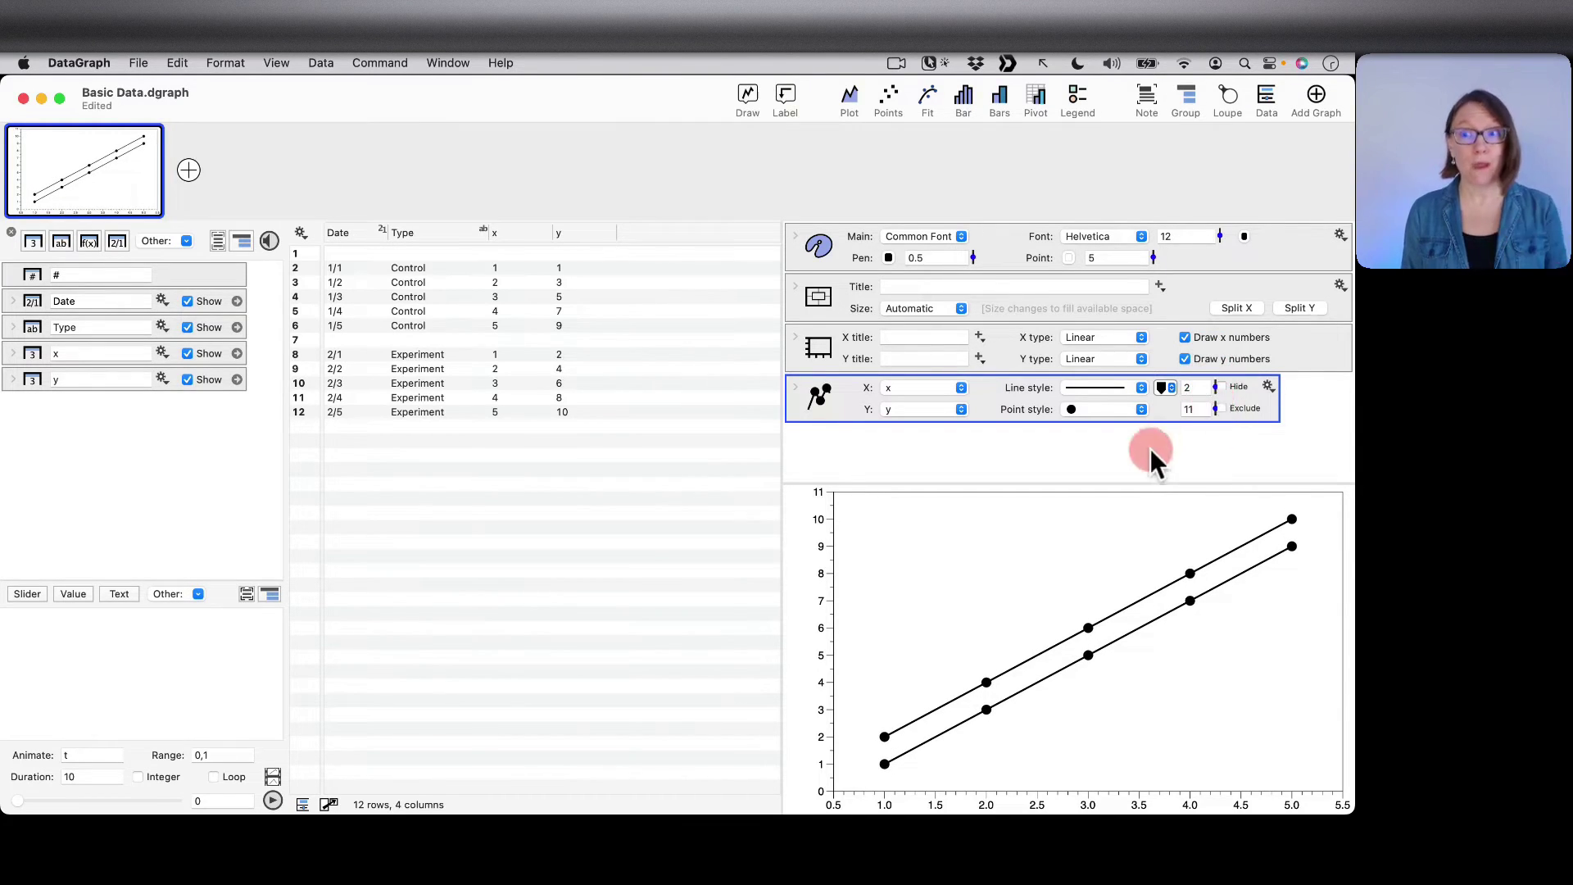
left_click(1231, 387)
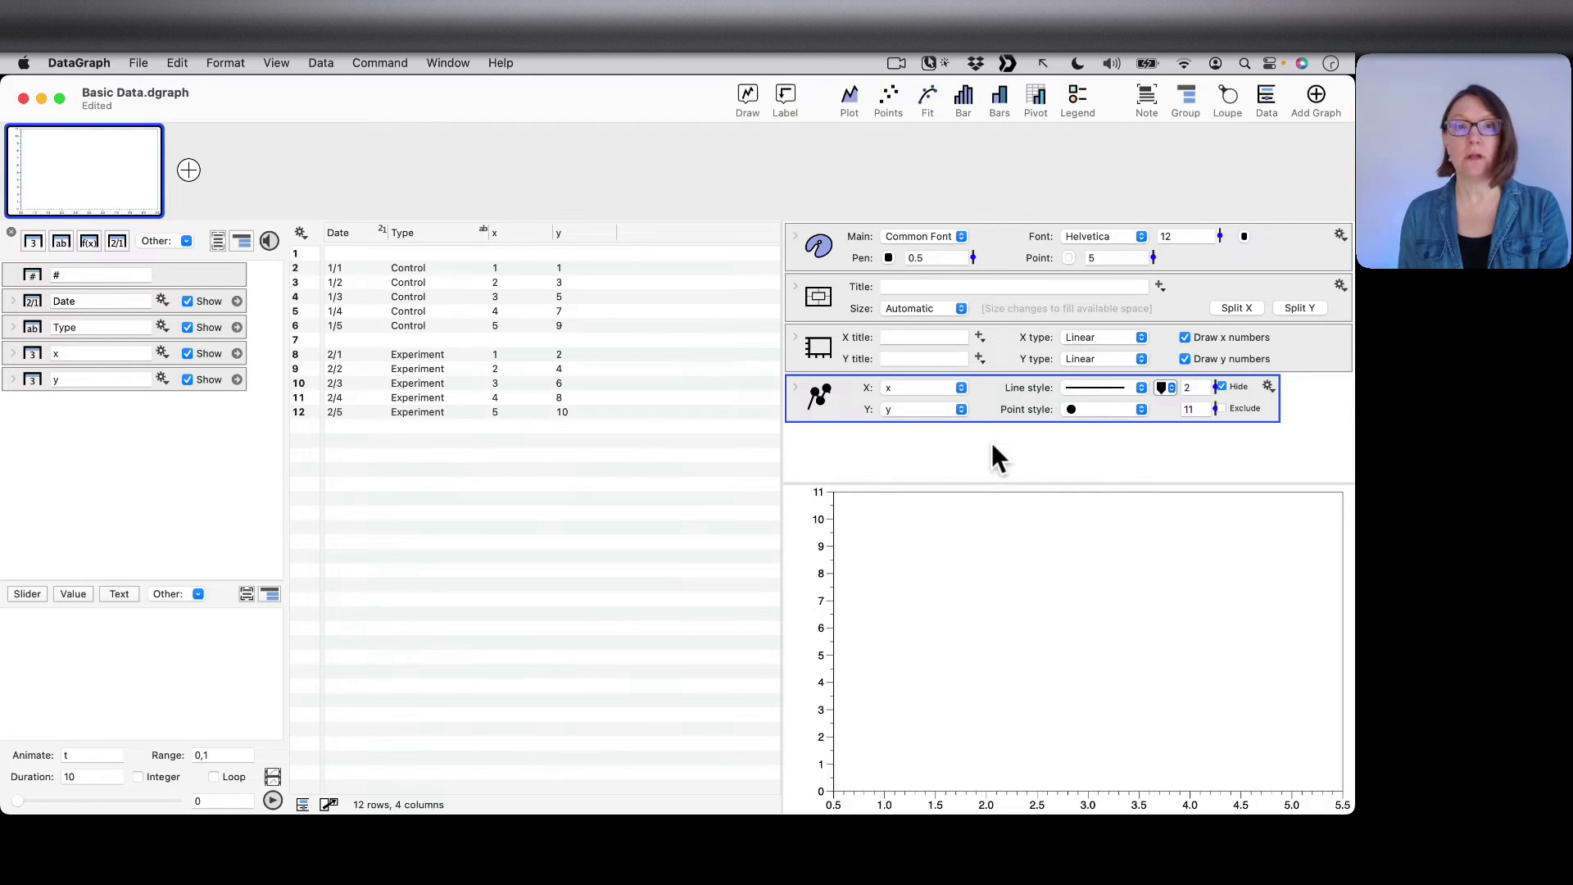
left_click(1222, 387)
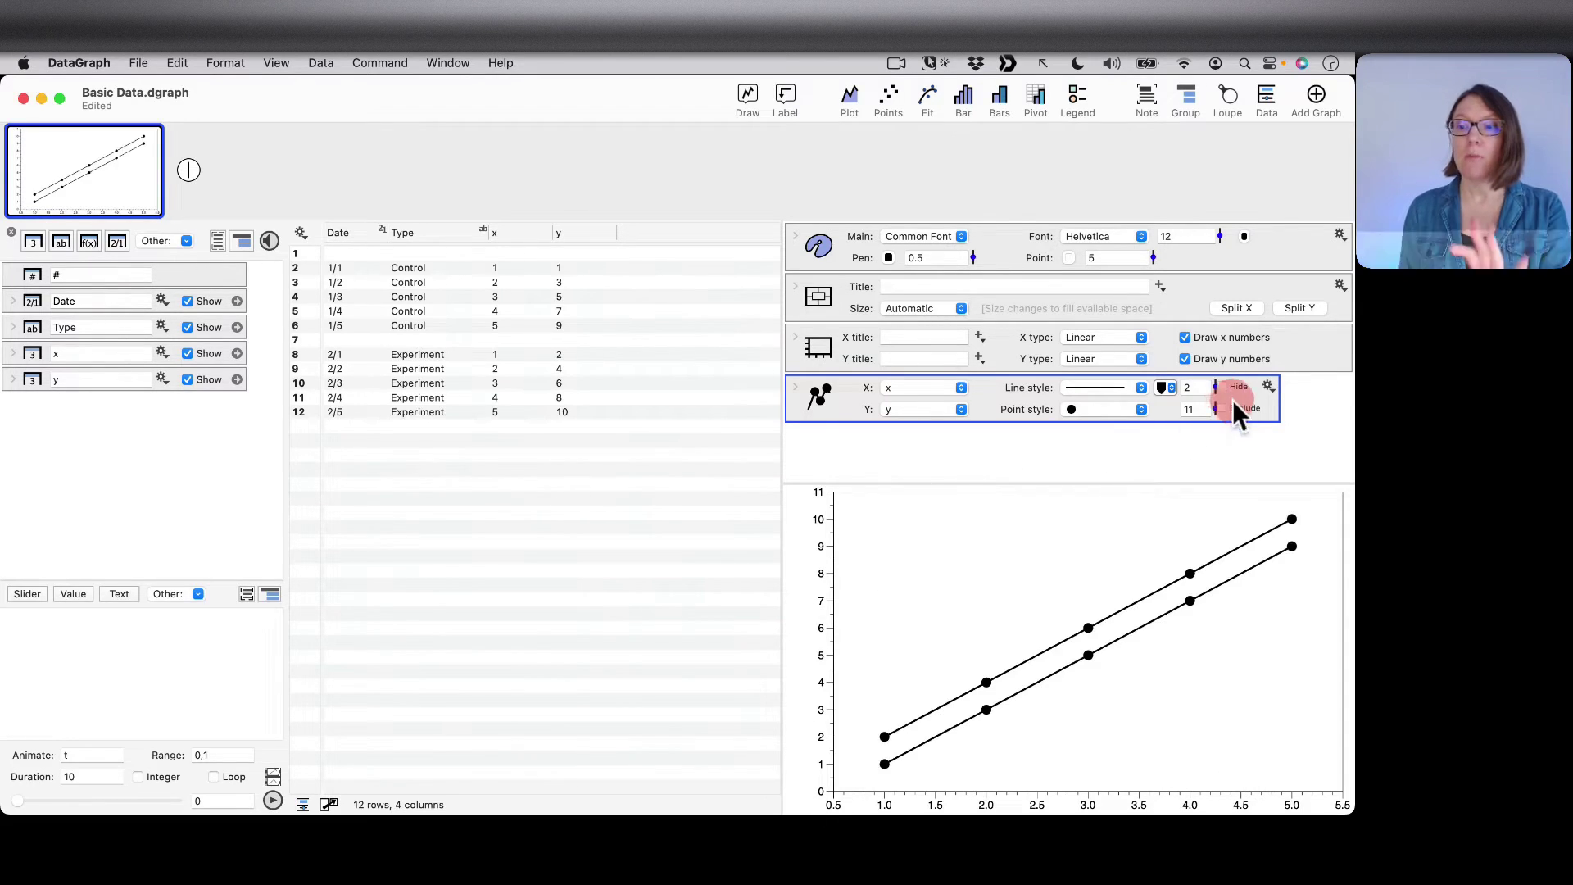
left_click(1234, 412)
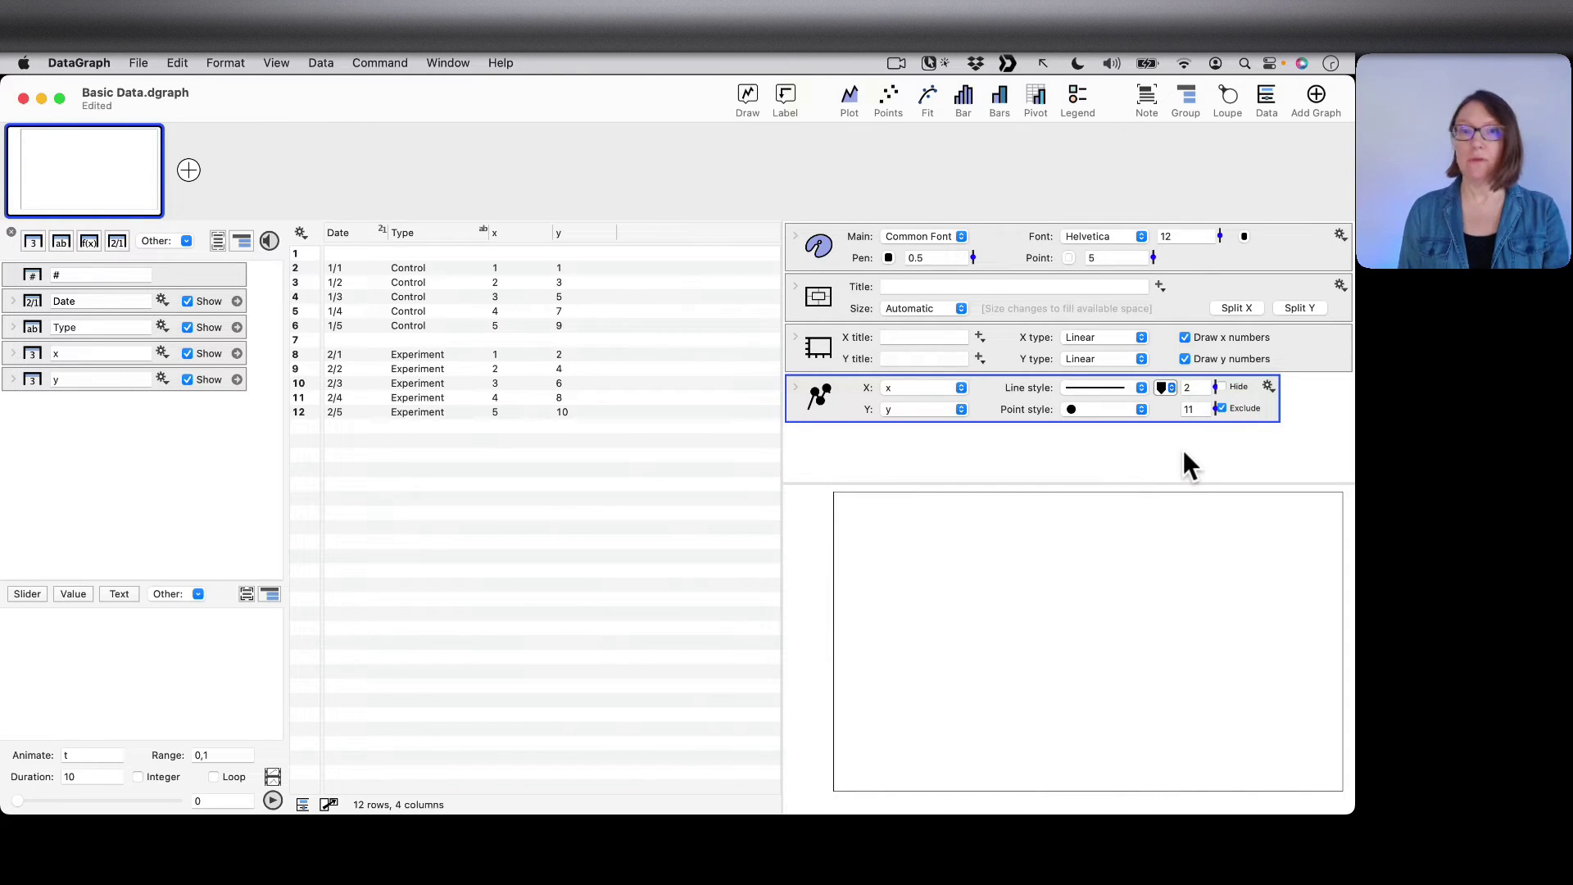
left_click(1223, 408)
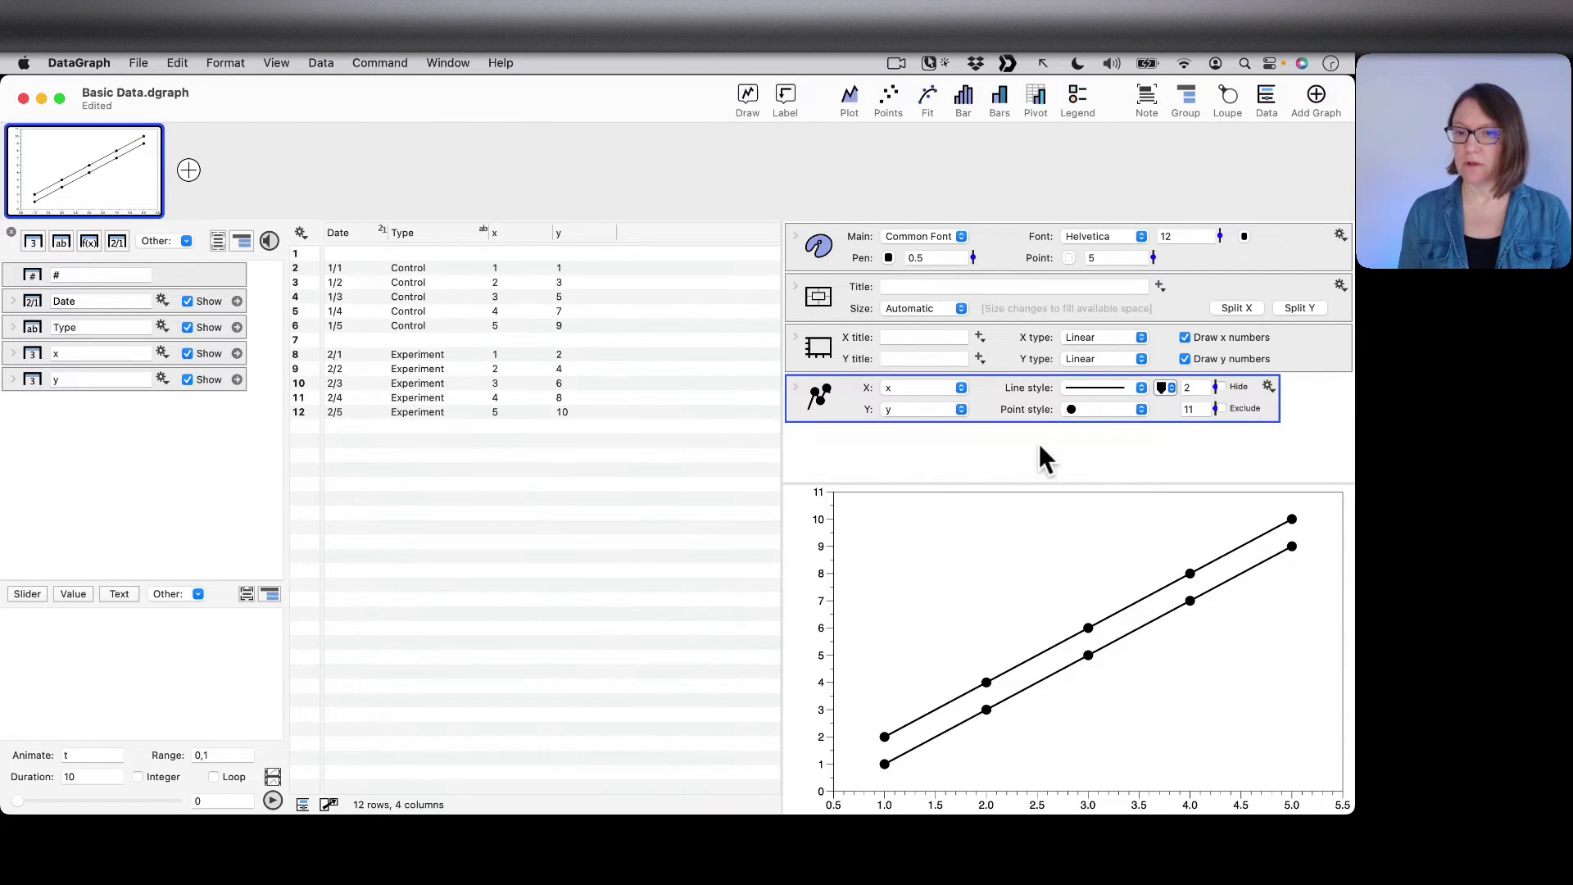
left_click(941, 459)
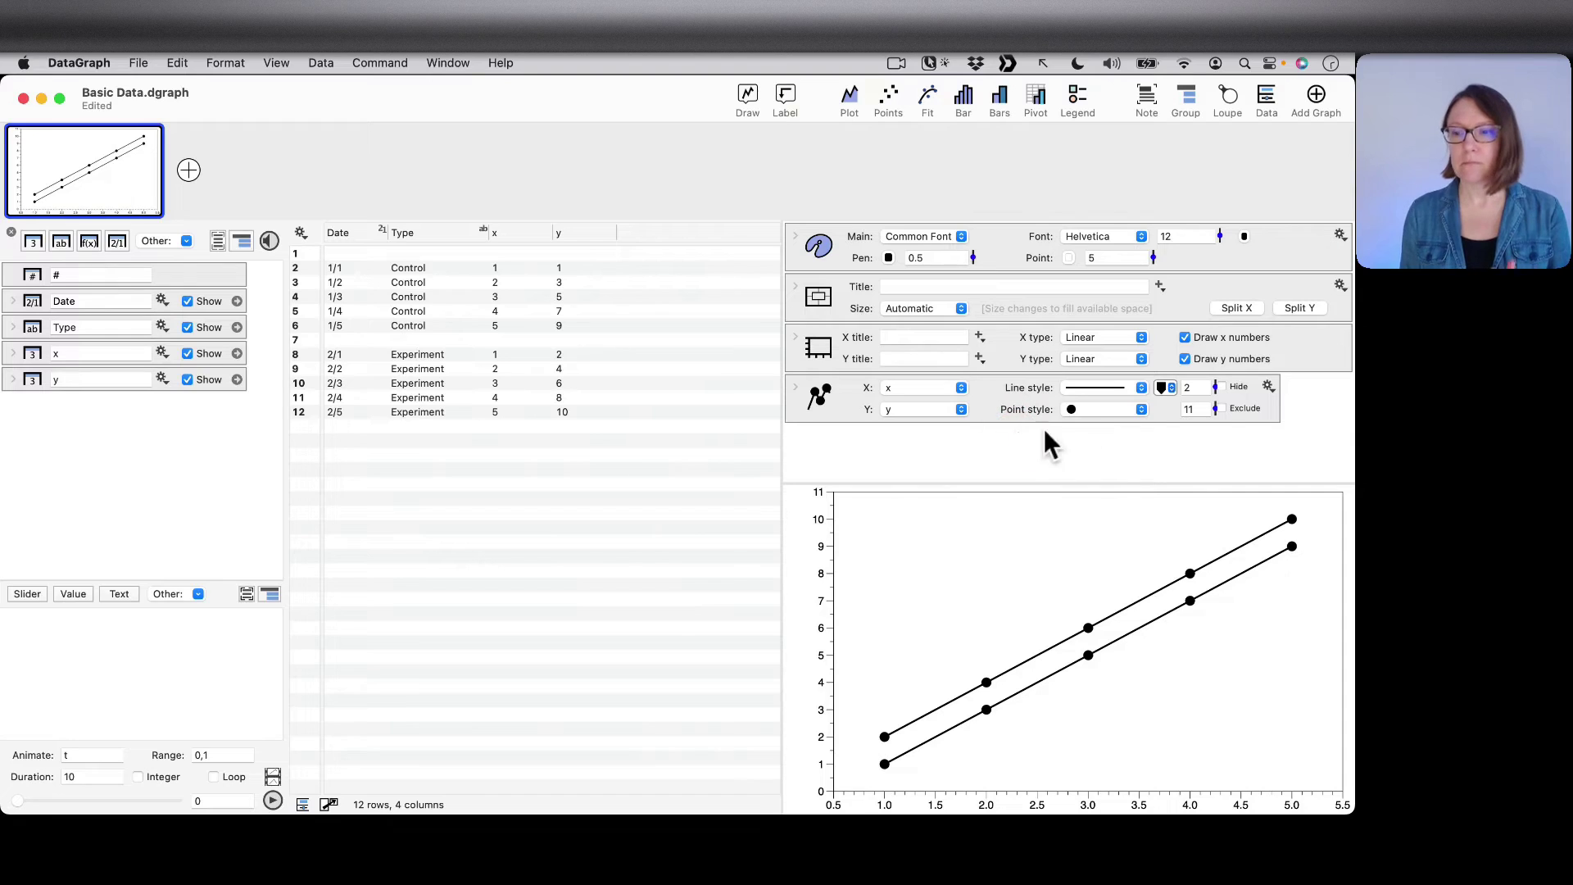
Reduce the point marker size from 11 to 7
left_click_drag(1218, 407, 1213, 413)
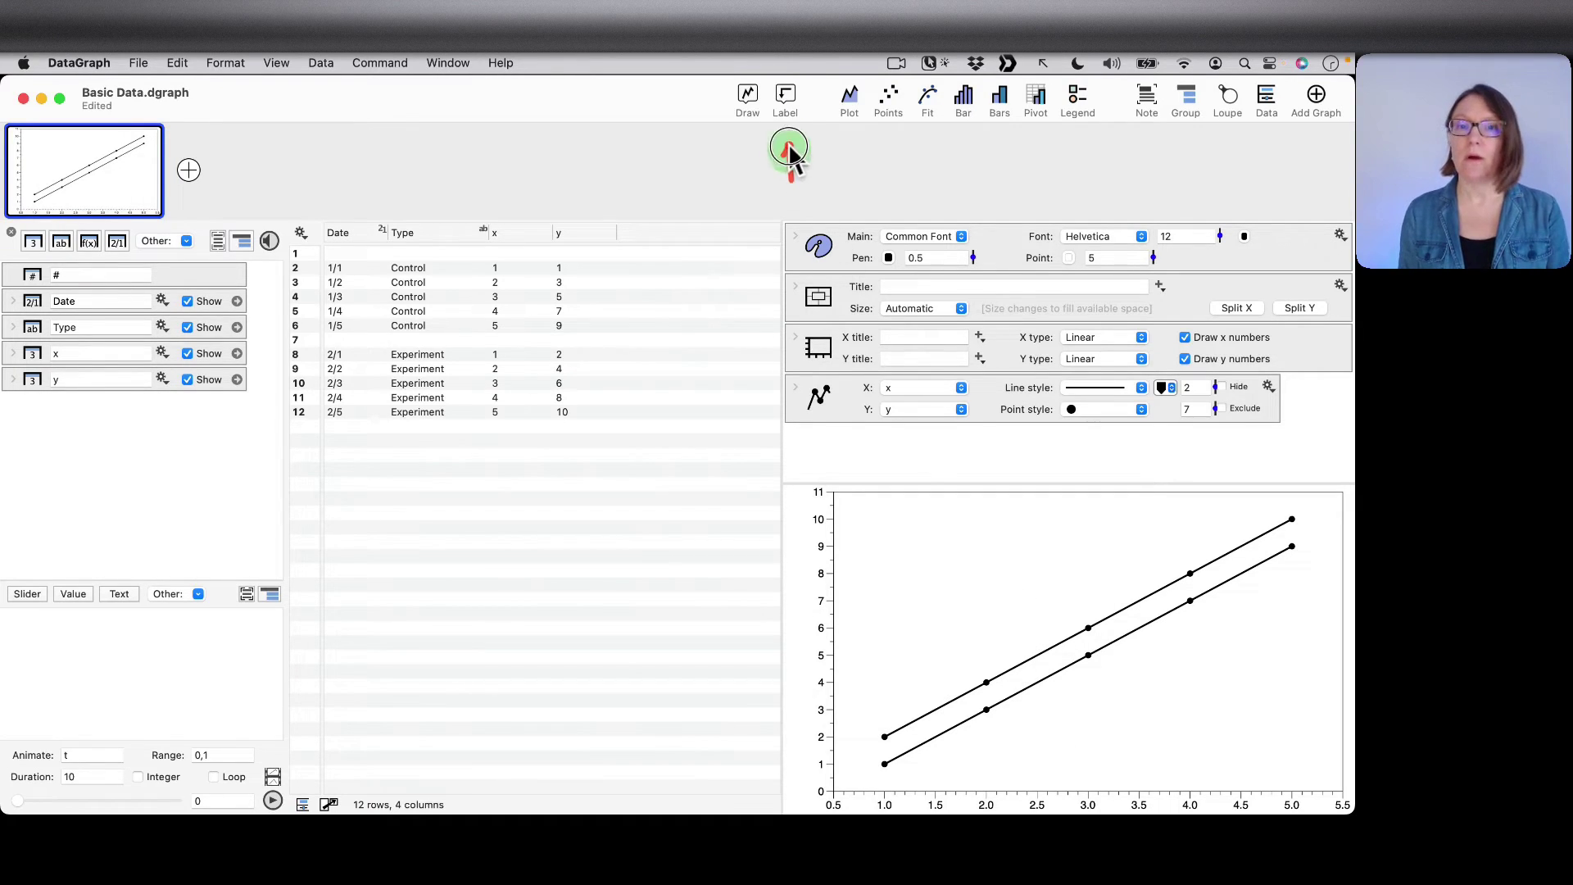
left_click(786, 115)
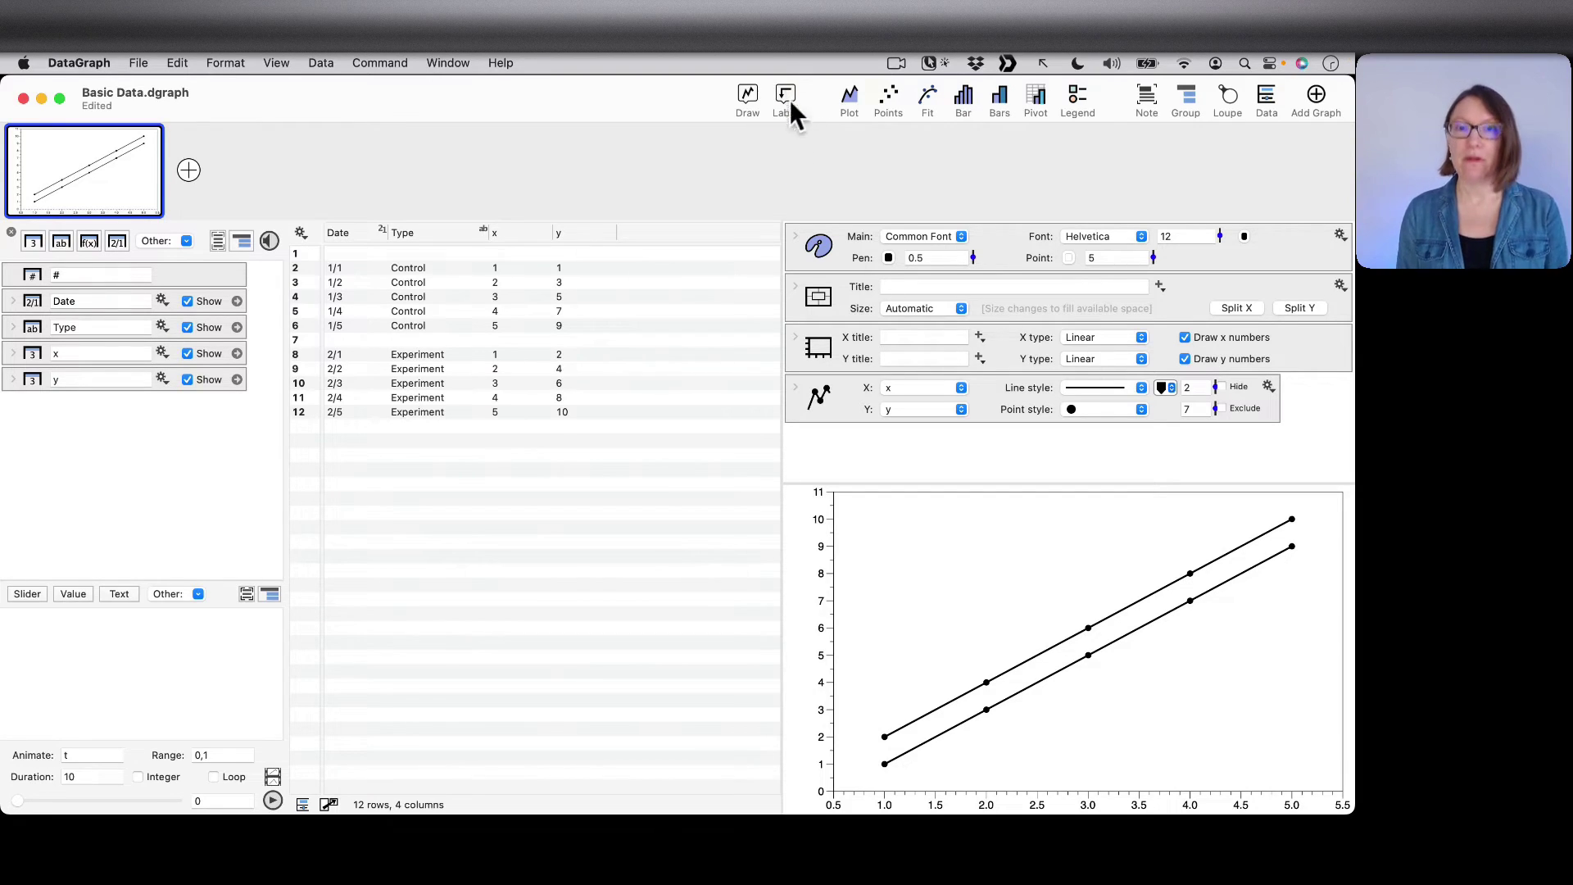
Show the annotation popover listing labels, brackets, regions, ranges, legends, axes and magnification
left_click(784, 93)
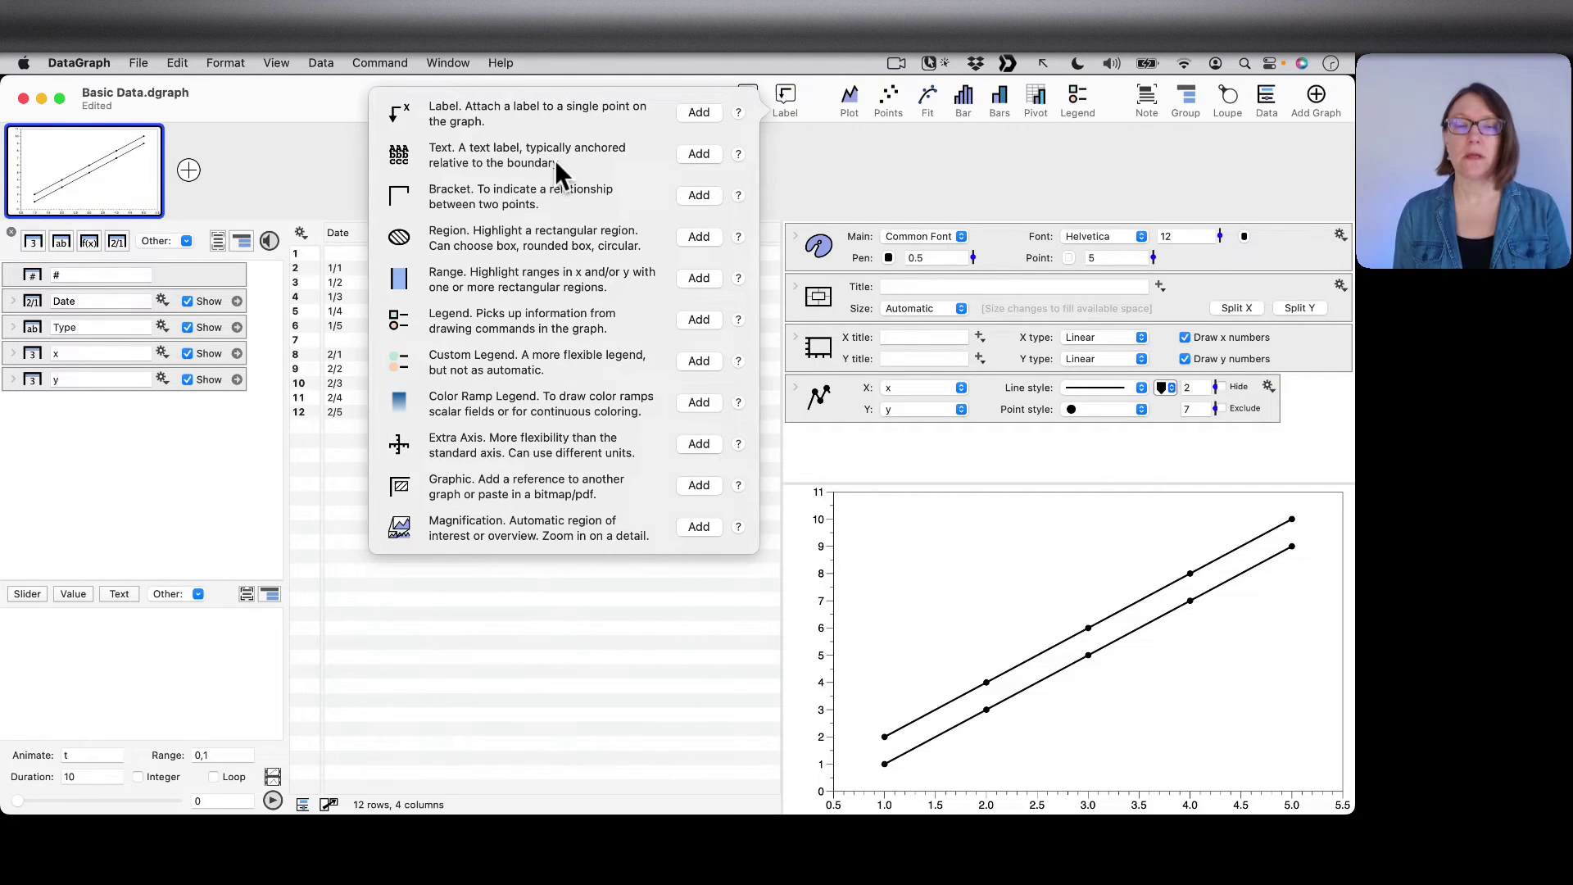
Add two point-anchored 'Here' labels, then dismiss the annotation popover
left_click(699, 112)
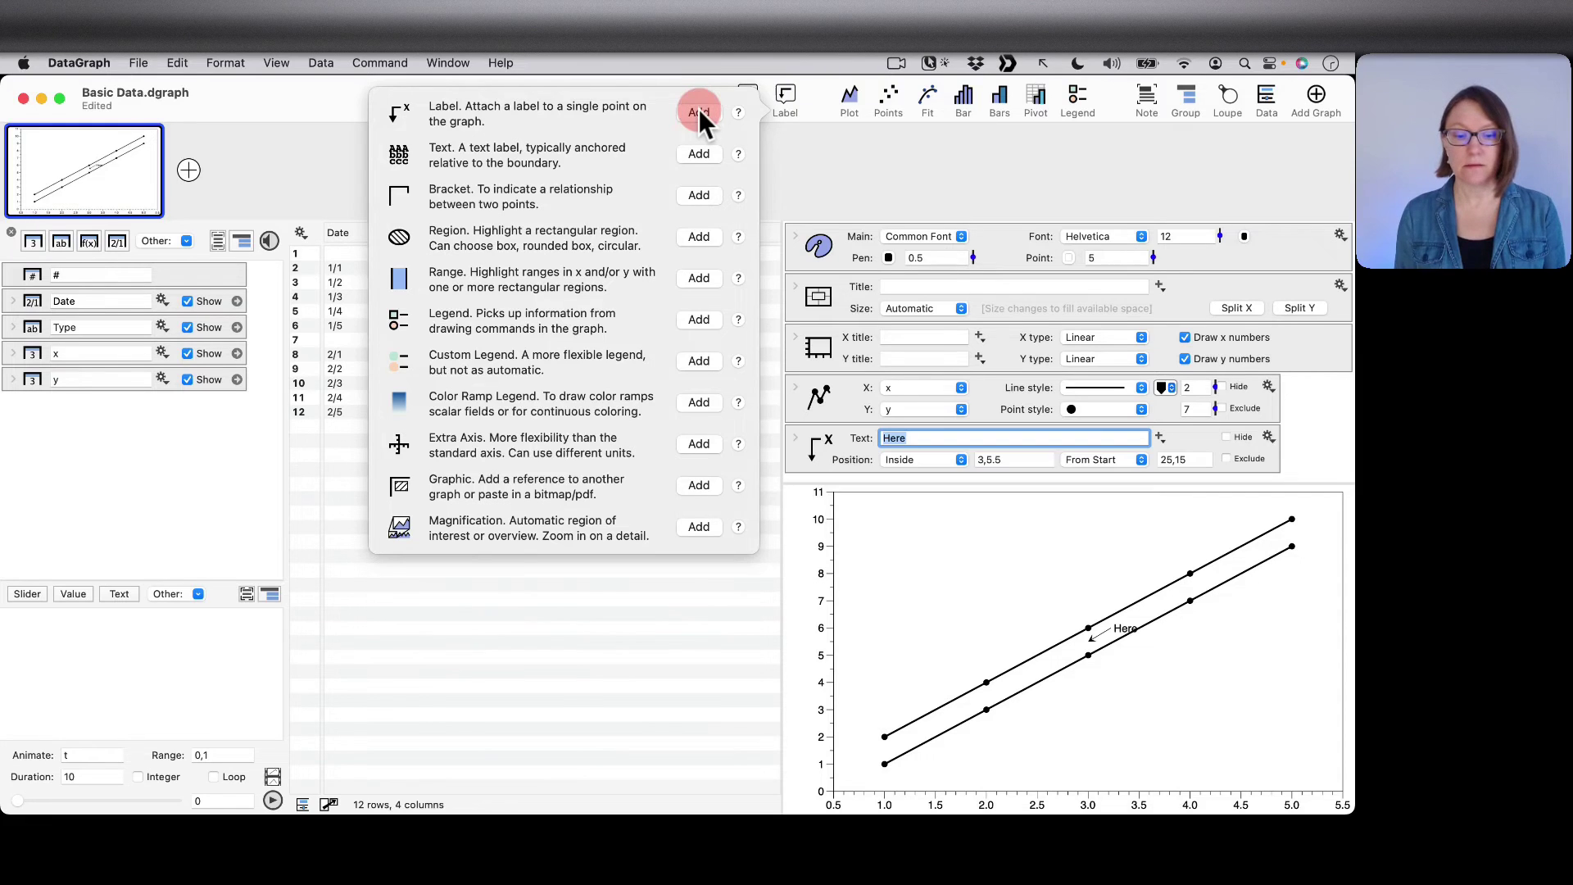
left_click(699, 112)
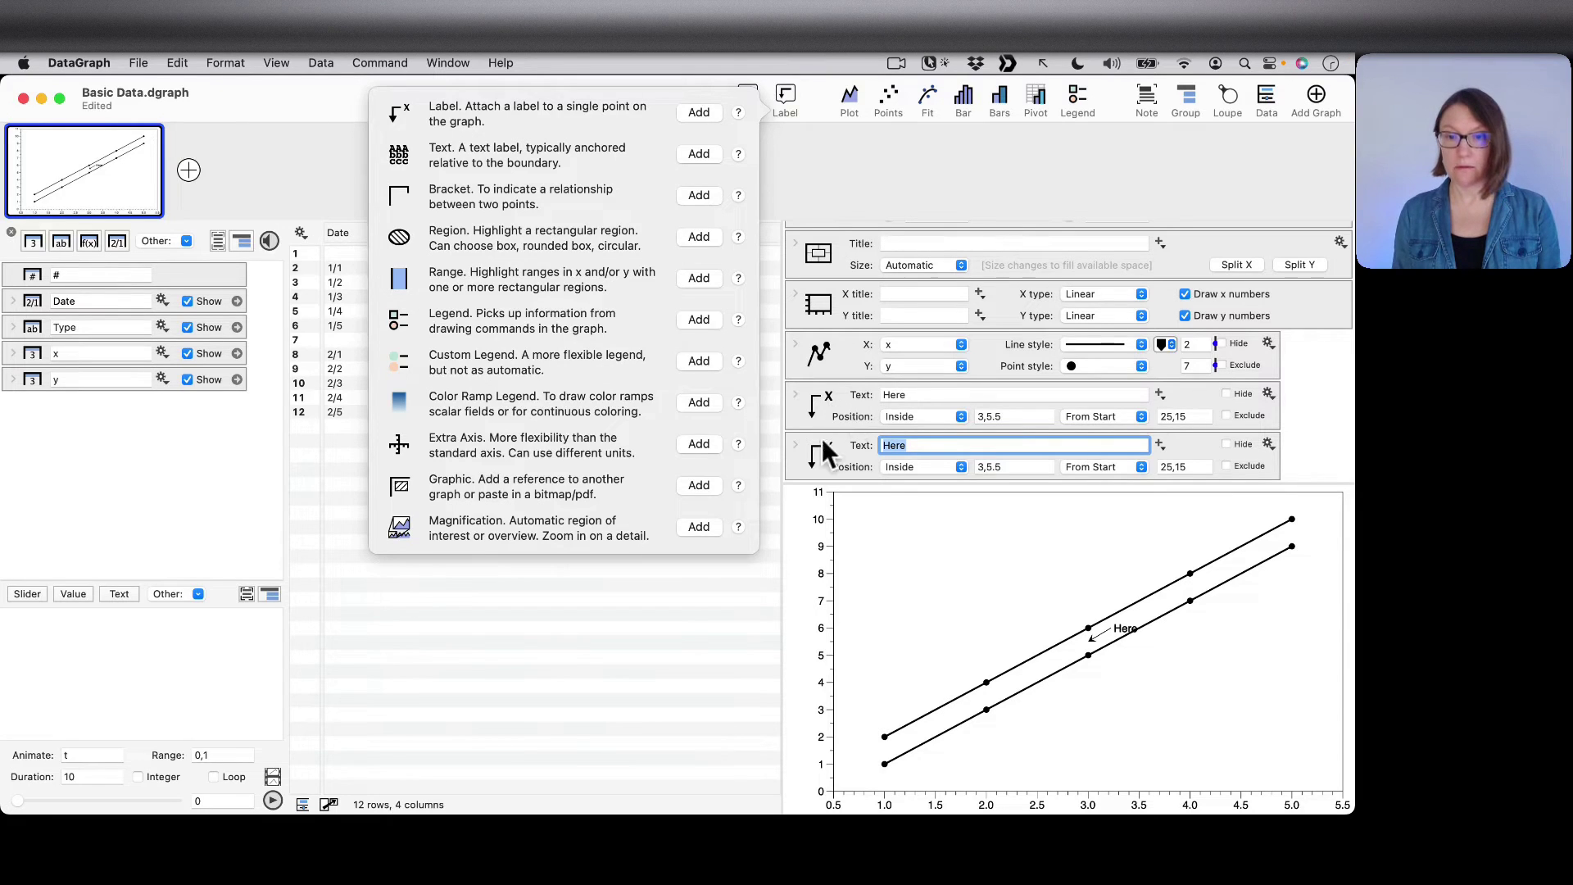
left_click(671, 613)
left_click(829, 362)
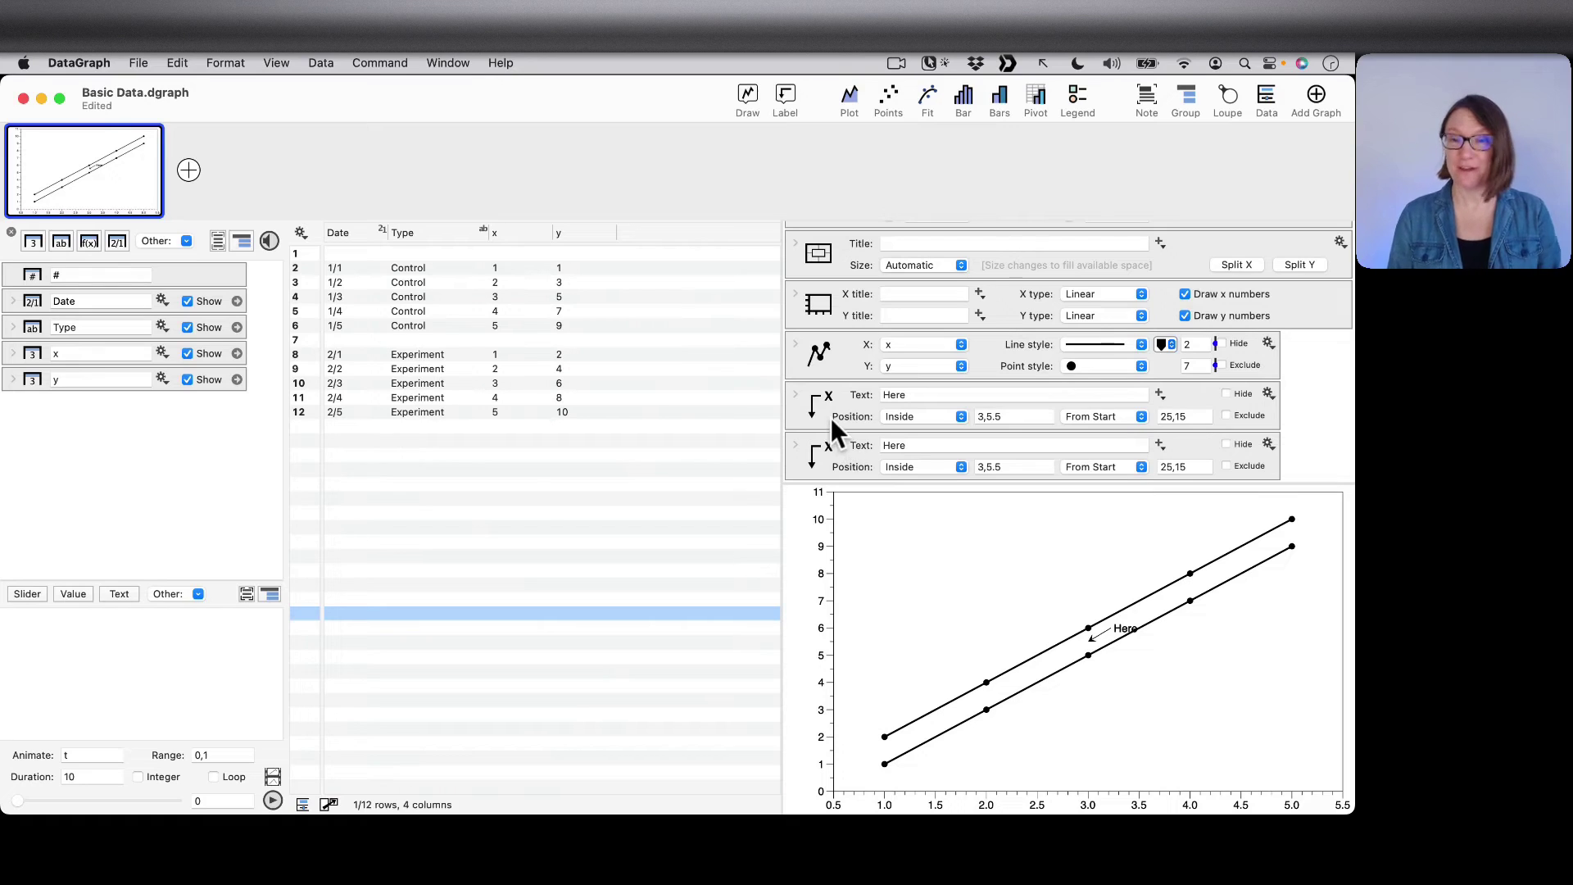
Anchor one 'Here' label to point (2,4) and the other to (3,5) below the lower line
left_click(1102, 634)
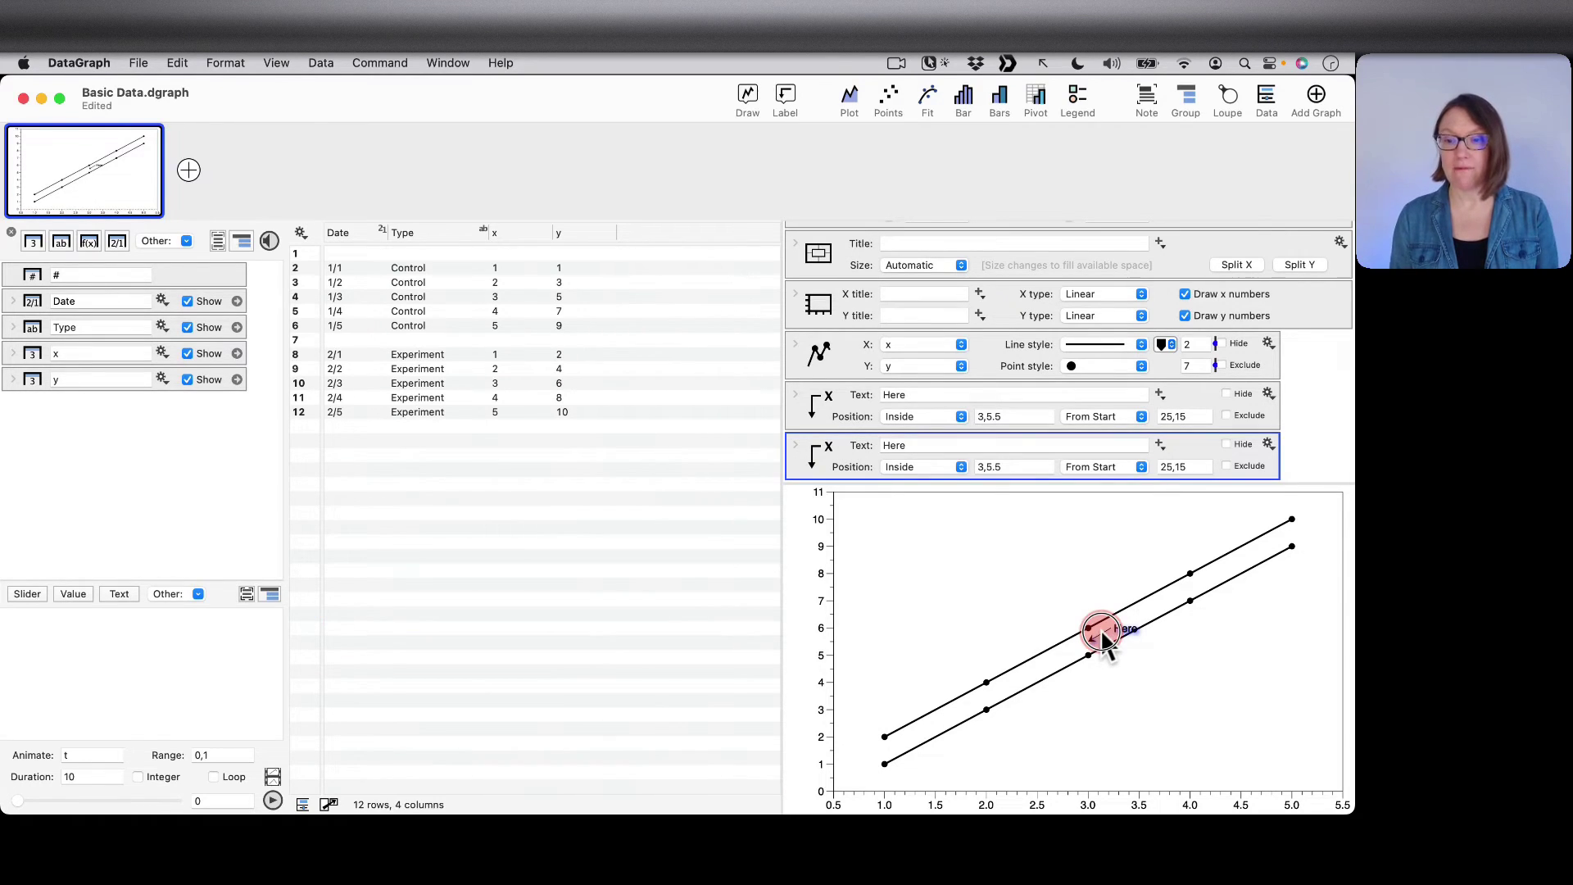
mouse_move(1104, 637)
left_mouse_down()
mouse_move(1016, 582)
mouse_move(1057, 575)
mouse_move(1019, 590)
mouse_move(1040, 576)
mouse_move(1005, 544)
mouse_move(959, 590)
mouse_move(965, 623)
mouse_move(979, 541)
mouse_move(997, 592)
mouse_move(980, 679)
left_mouse_up()
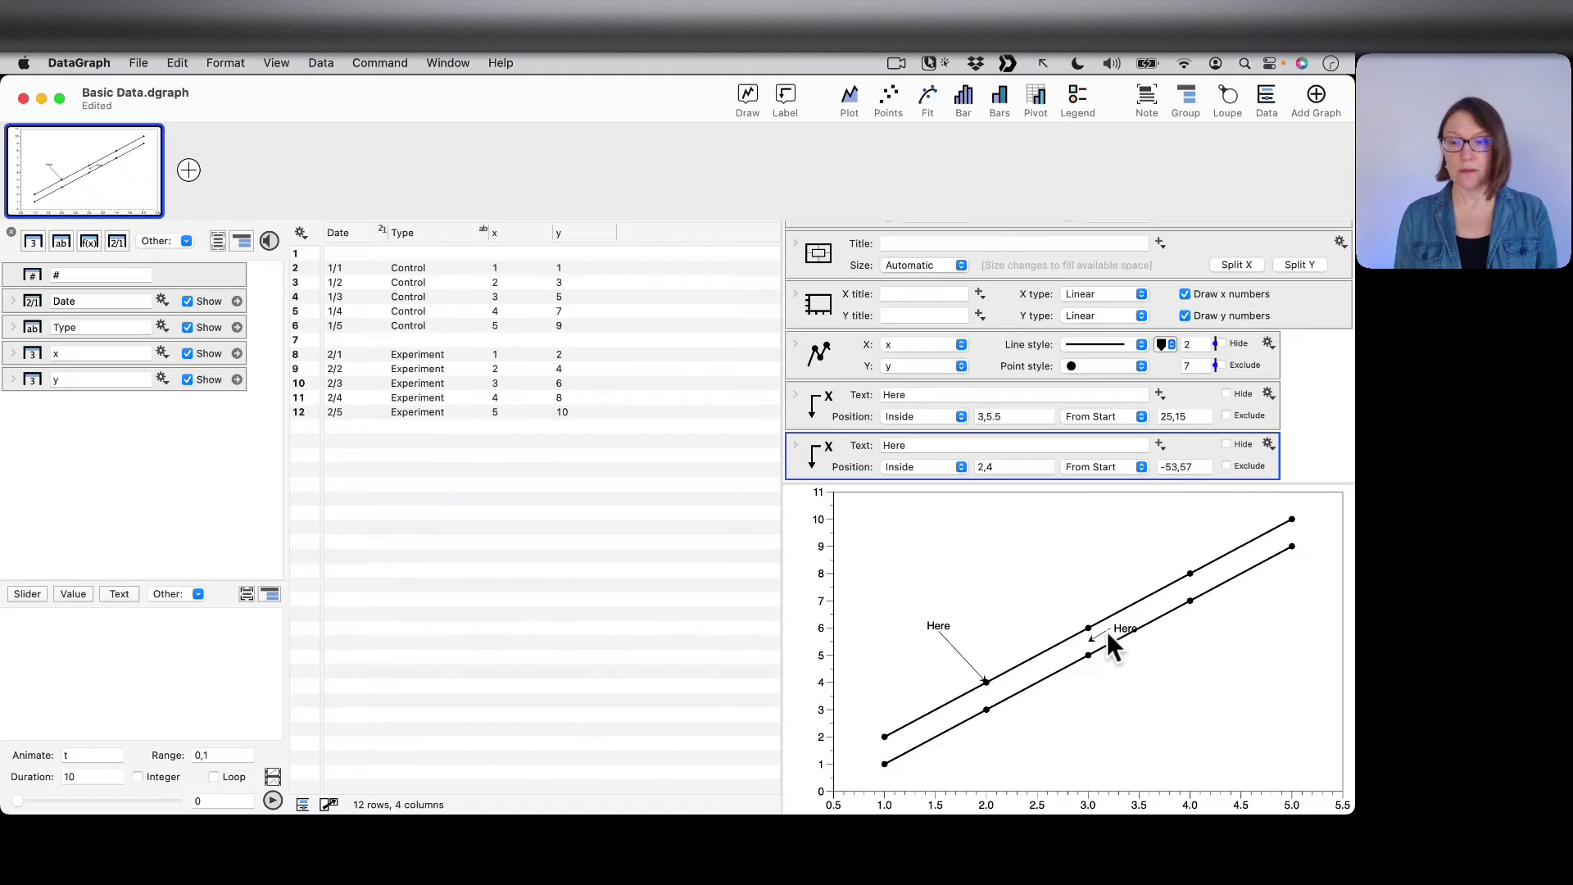
mouse_move(1108, 631)
left_mouse_down()
mouse_move(1123, 646)
mouse_move(1116, 659)
mouse_move(1093, 647)
mouse_move(1099, 665)
mouse_move(1145, 702)
left_mouse_up()
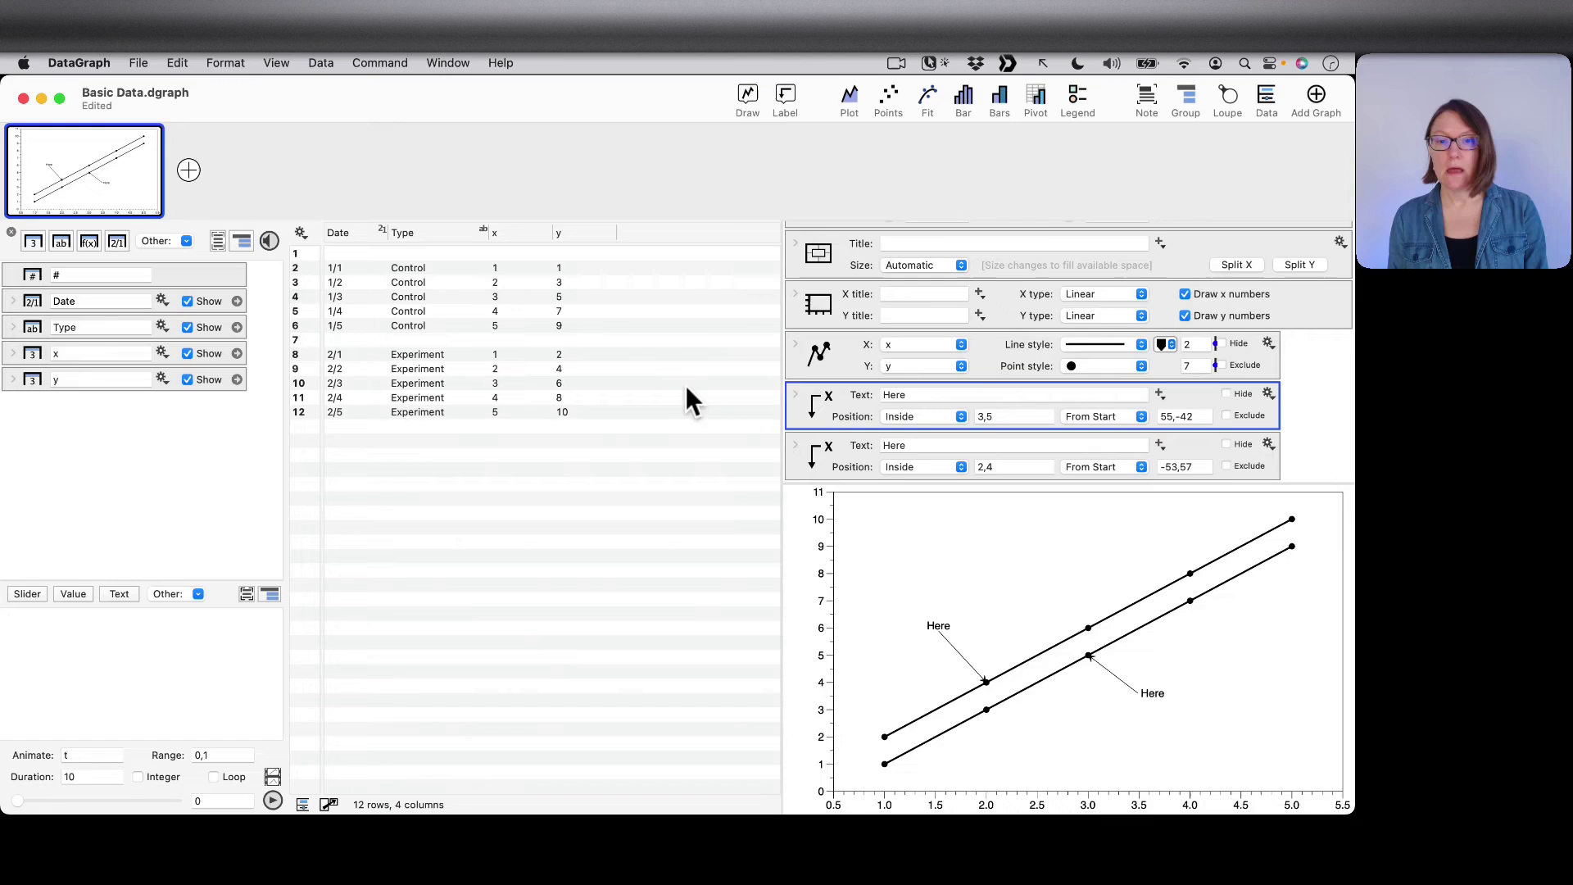
left_click(920, 395)
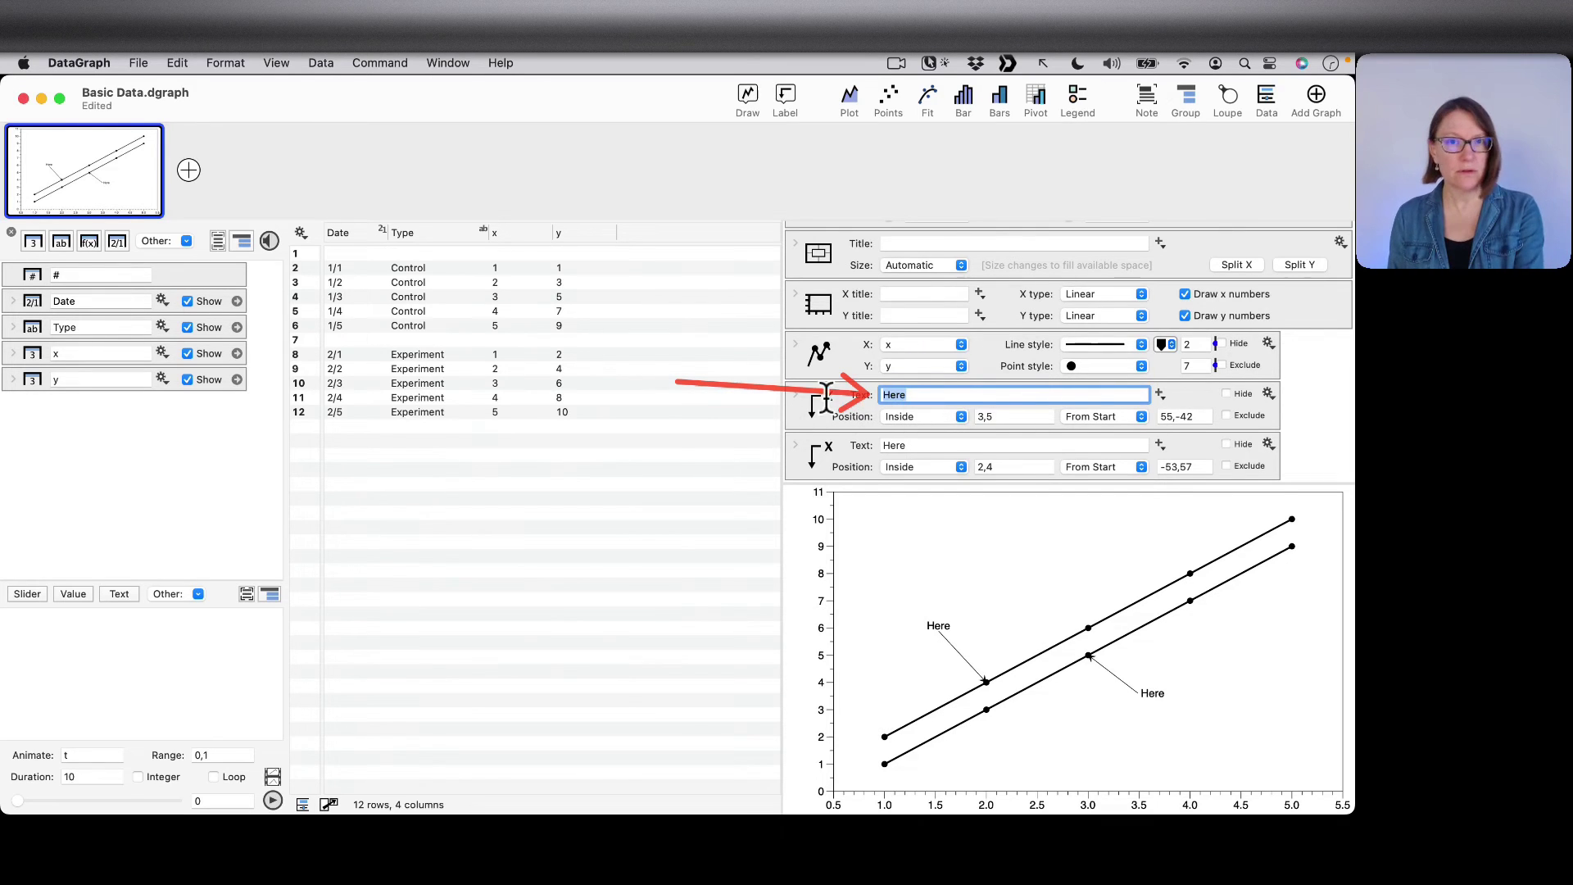
left_click(1237, 395)
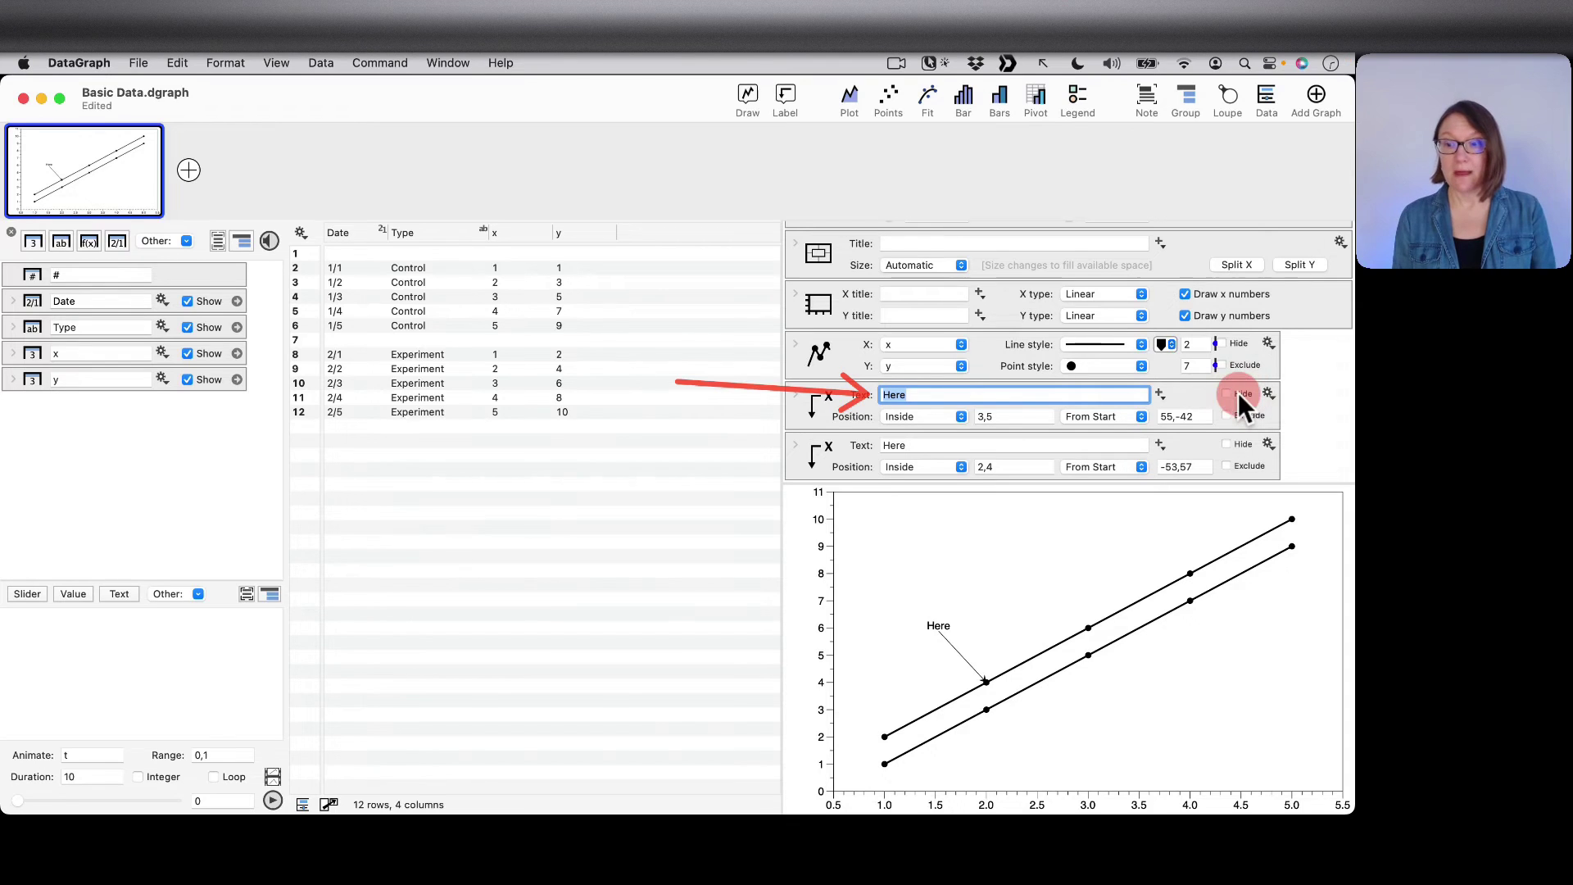
left_click(1237, 395)
left_click(1238, 395)
left_click(1237, 395)
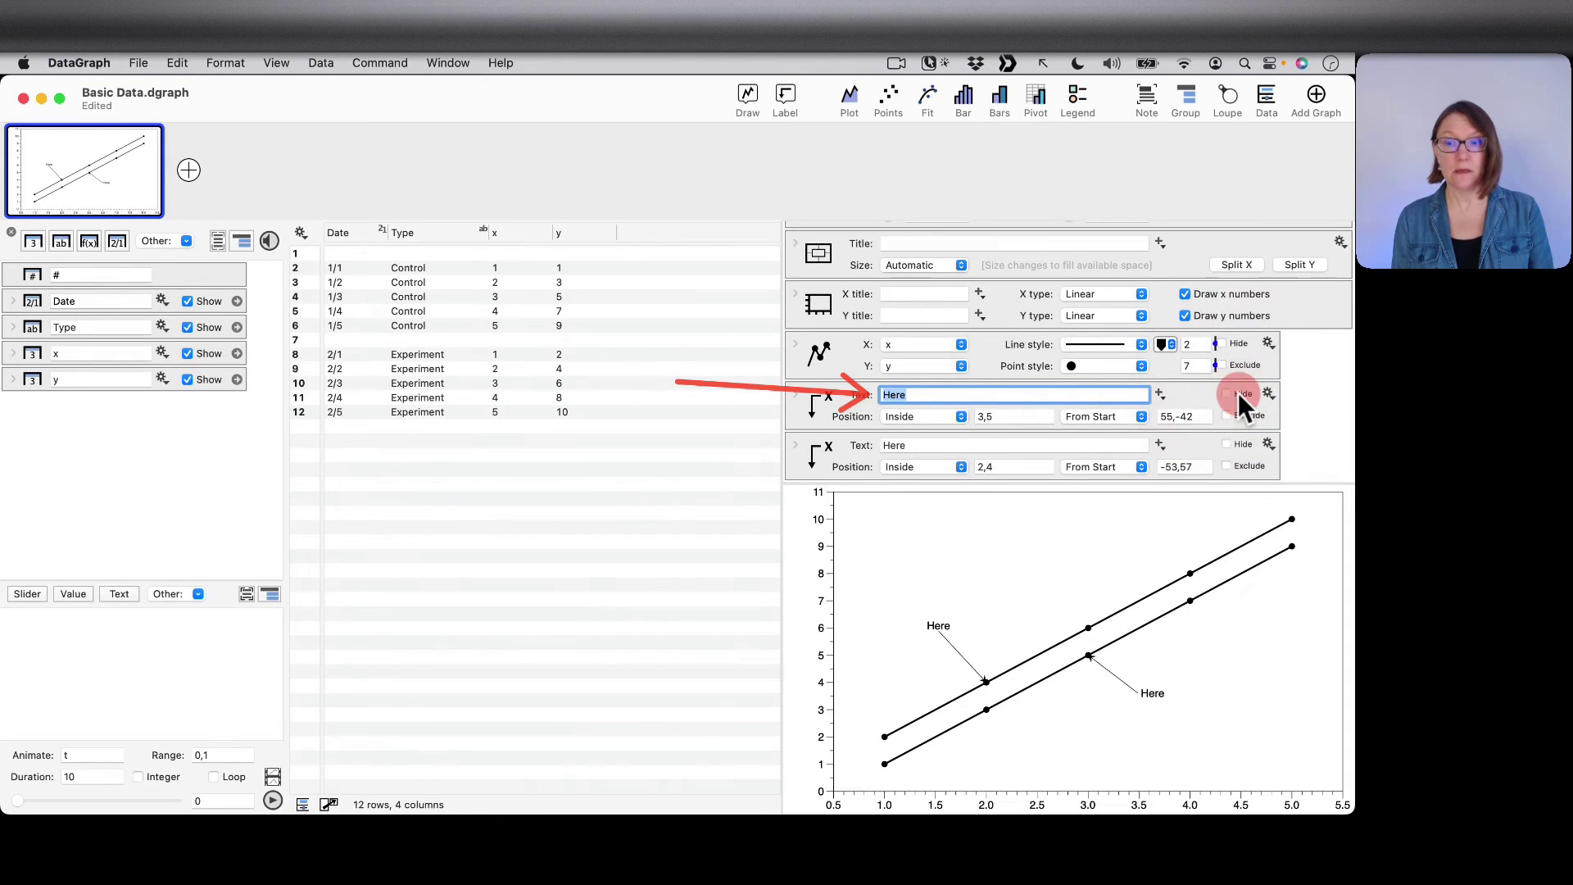
left_click(814, 407)
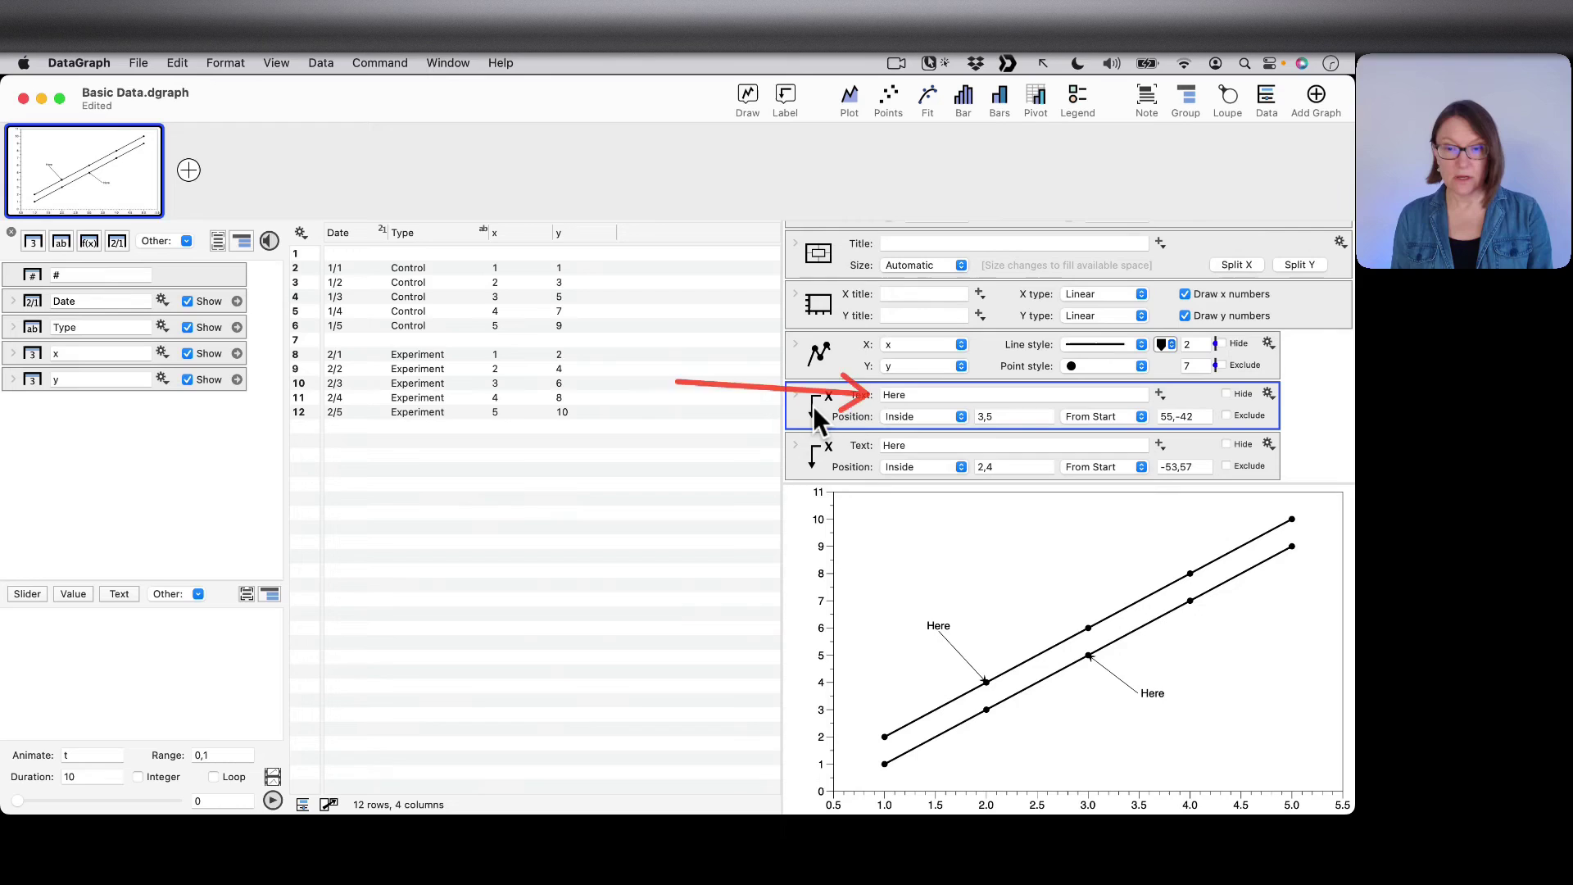
left_click(1150, 697)
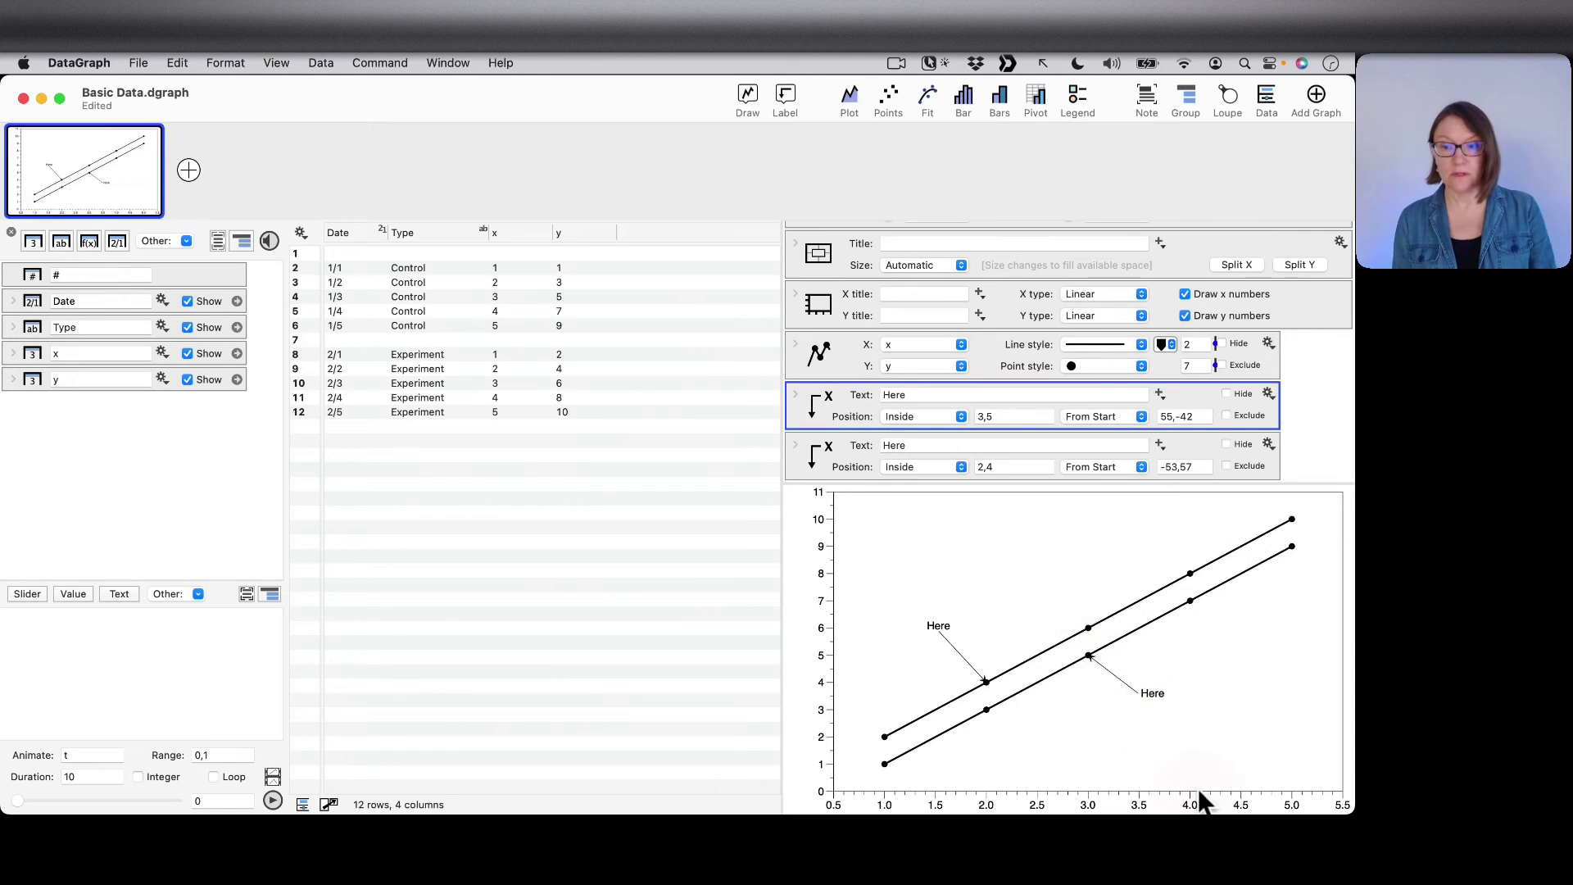
left_click(936, 626)
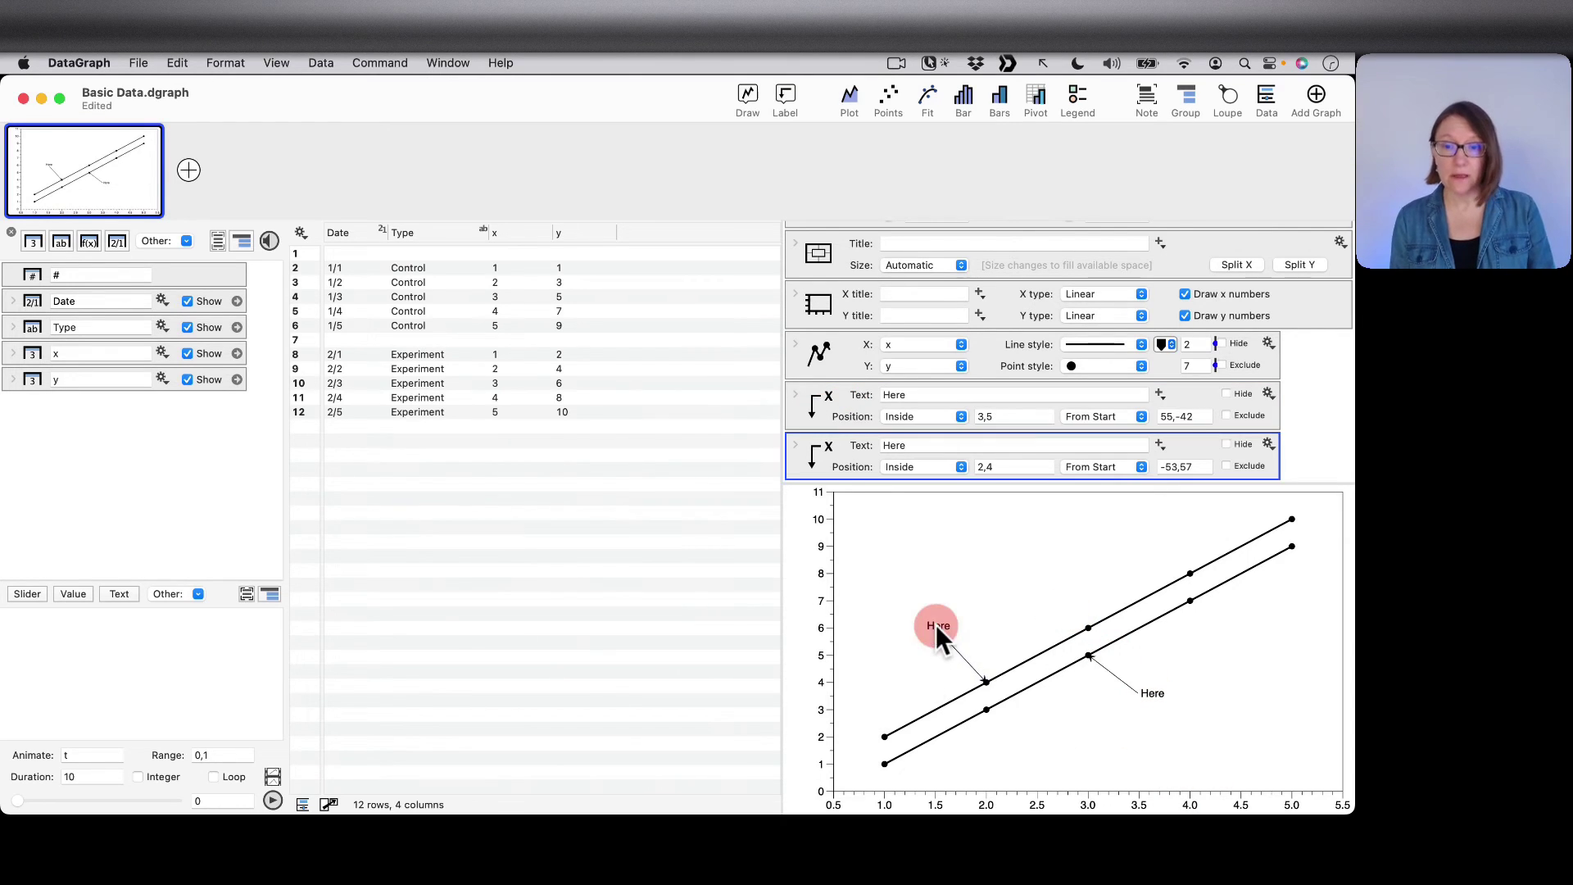
left_click(1136, 689)
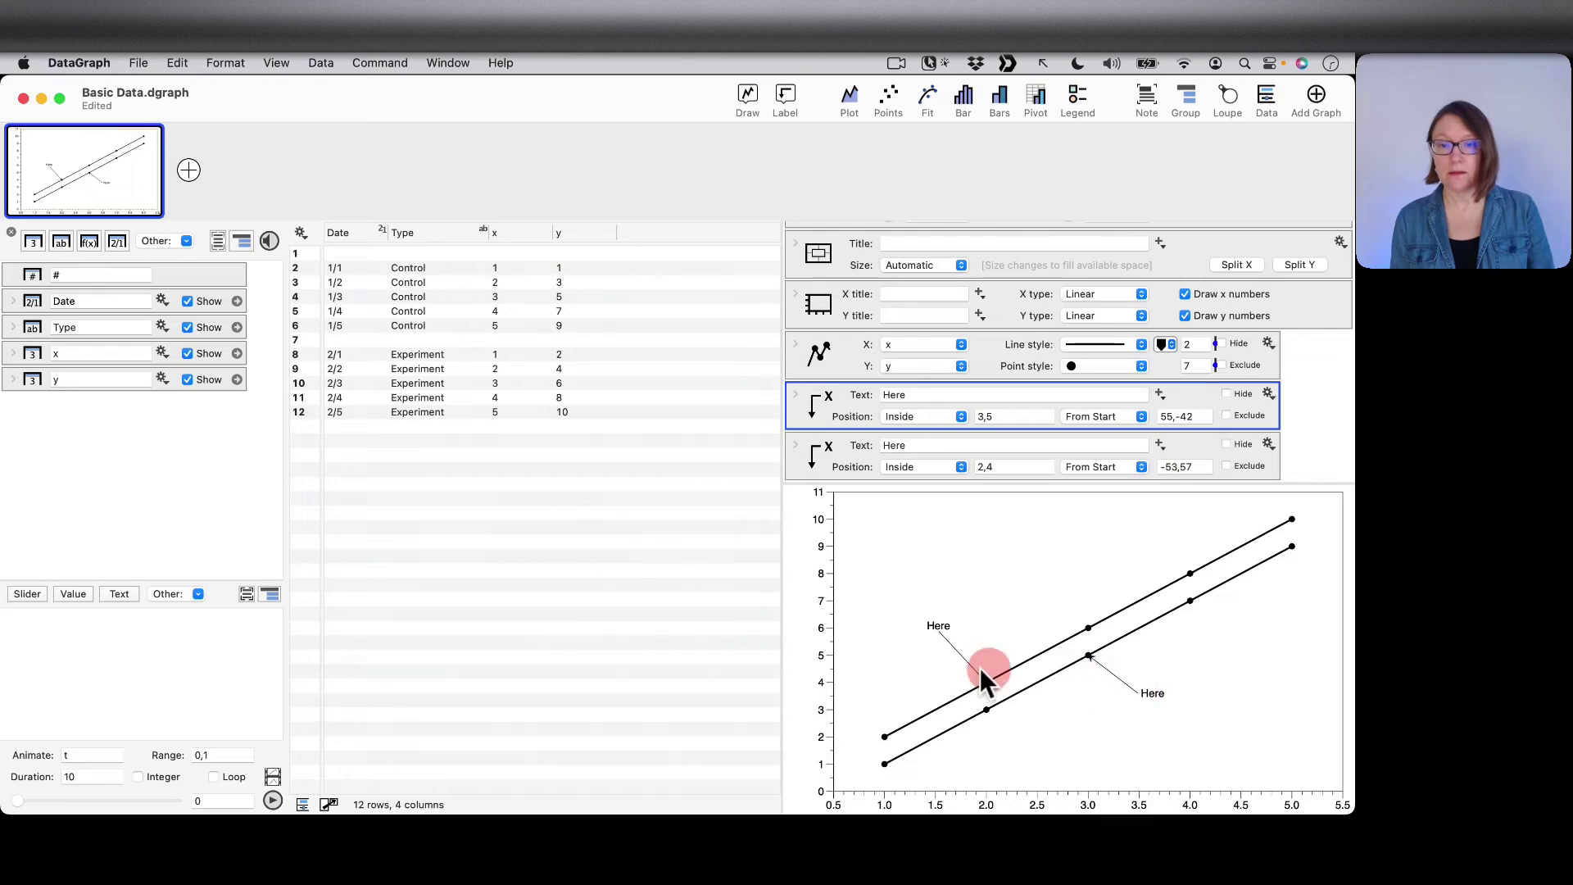
left_click(941, 627)
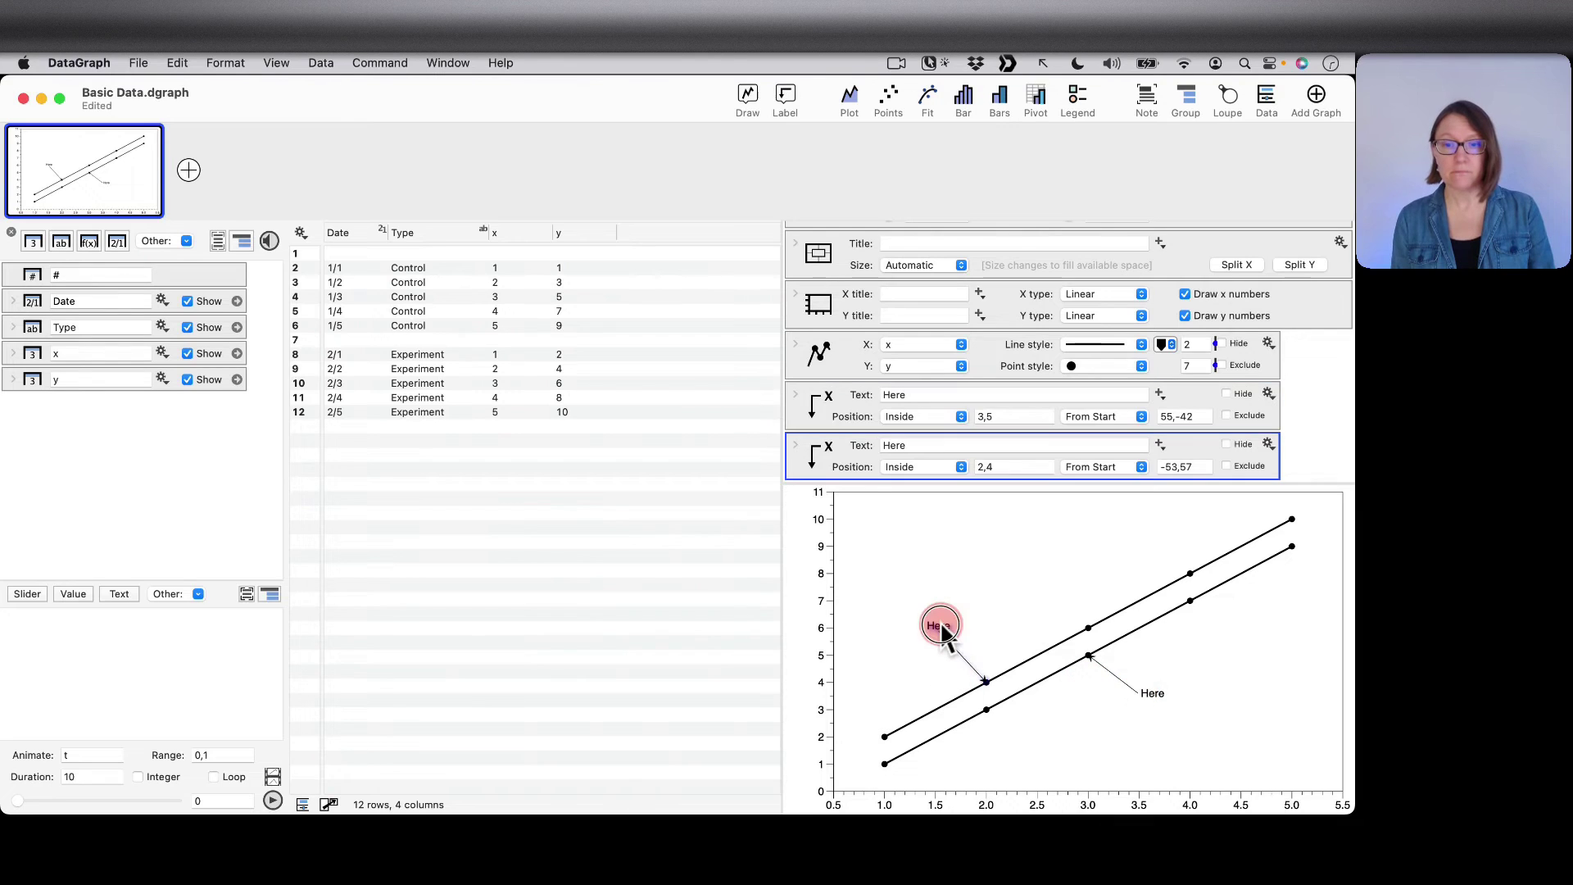
left_click(1156, 694)
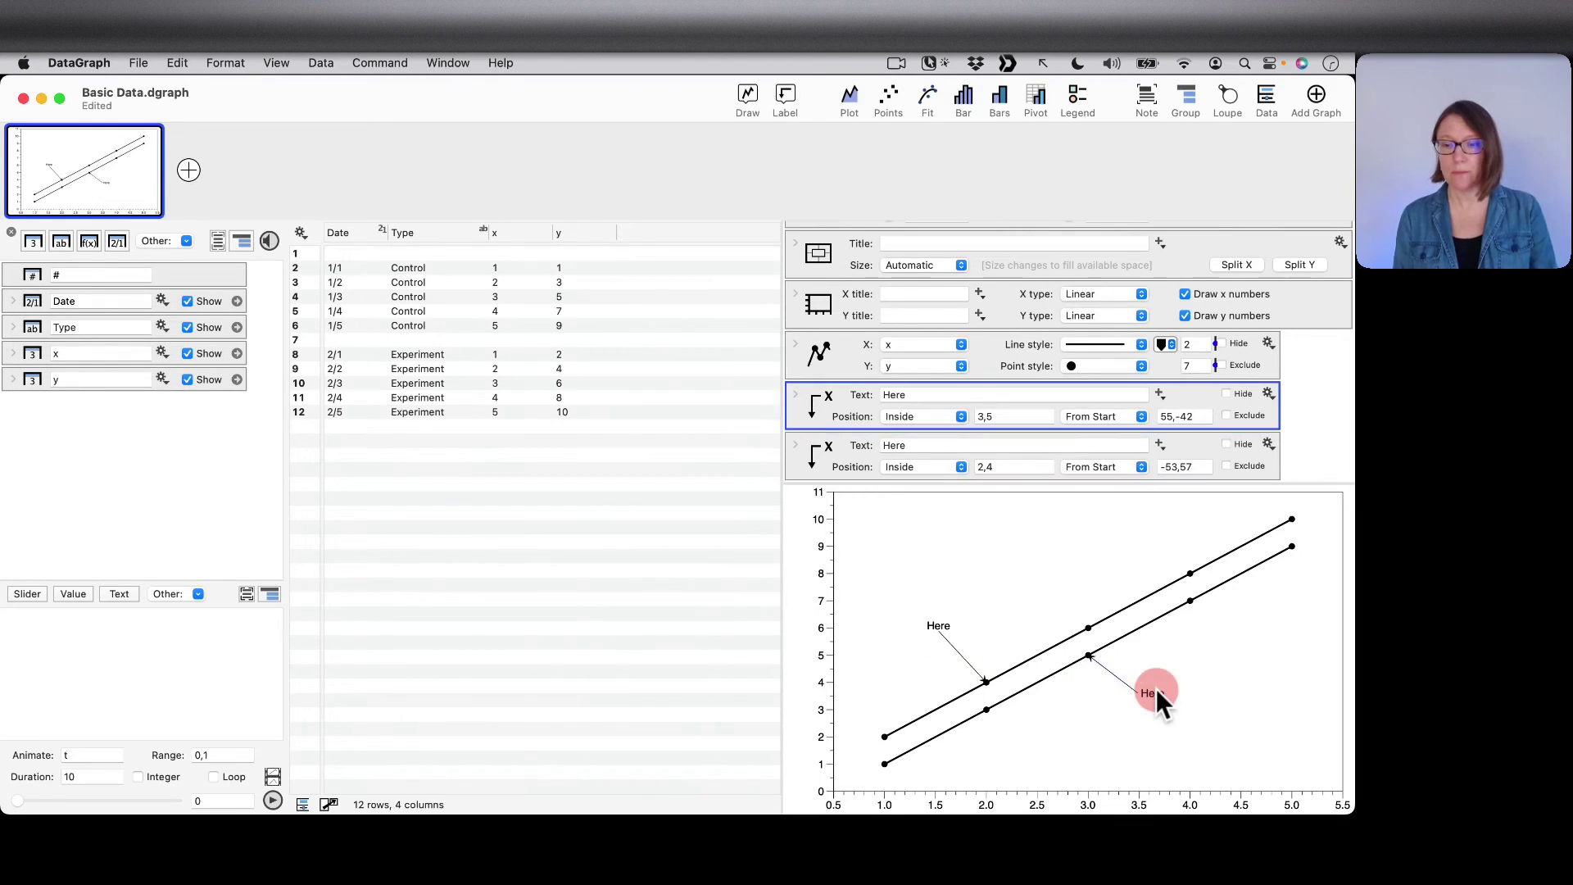
Locate the lower line's x=3 point in the table, revealing Control point 1/3 (3, 5)
right_click(1089, 655)
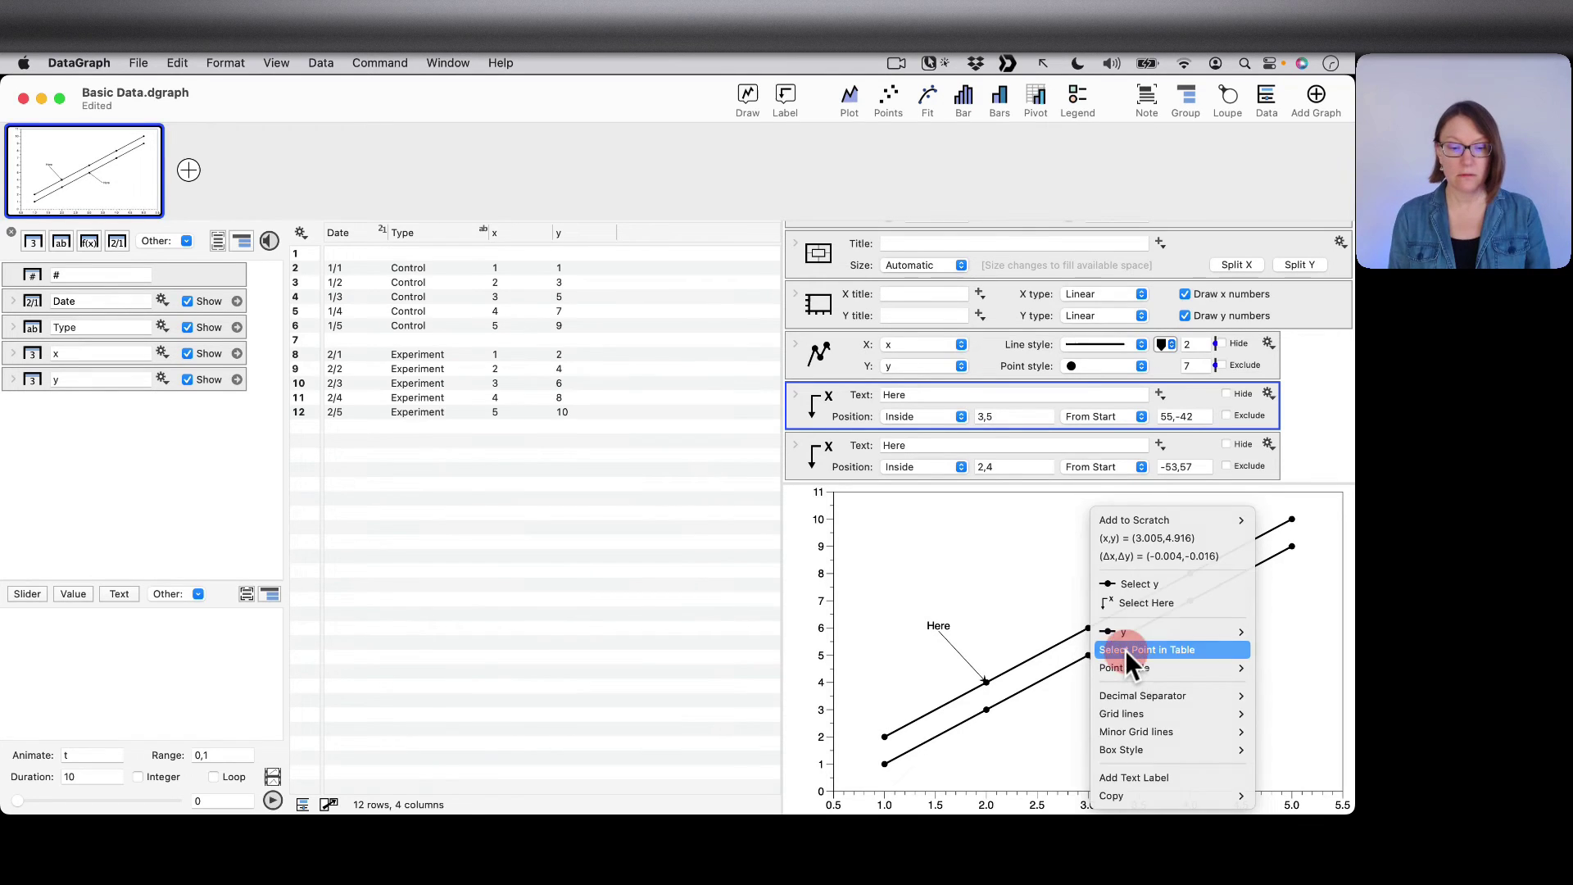
left_click(1124, 651)
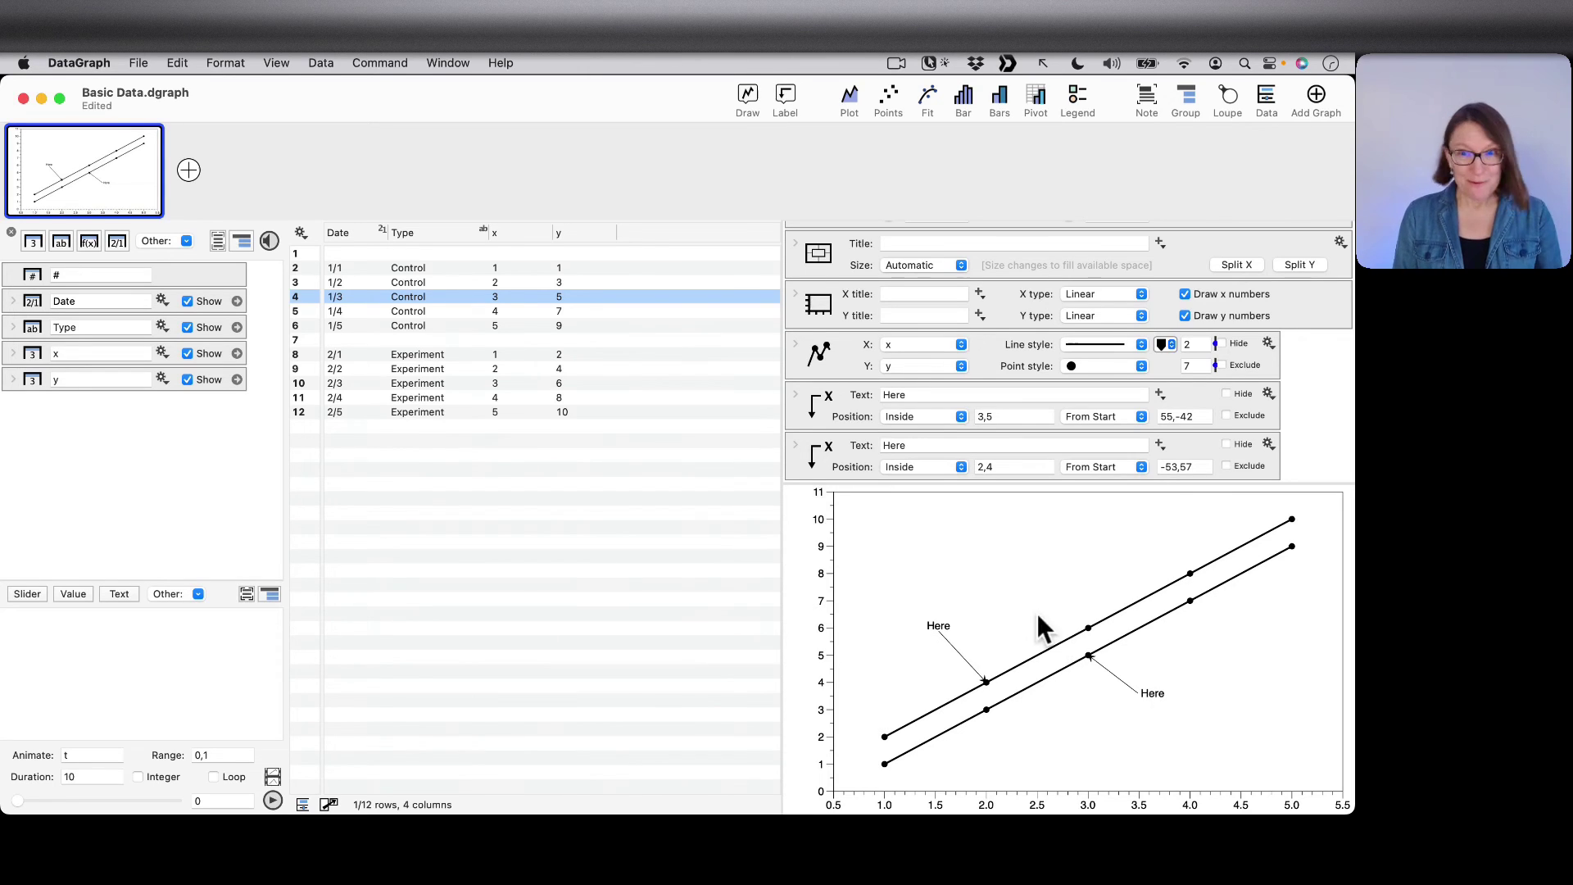
Change the first label's text from 'Here' to 'Control'
double_click(926, 395)
type("Co")
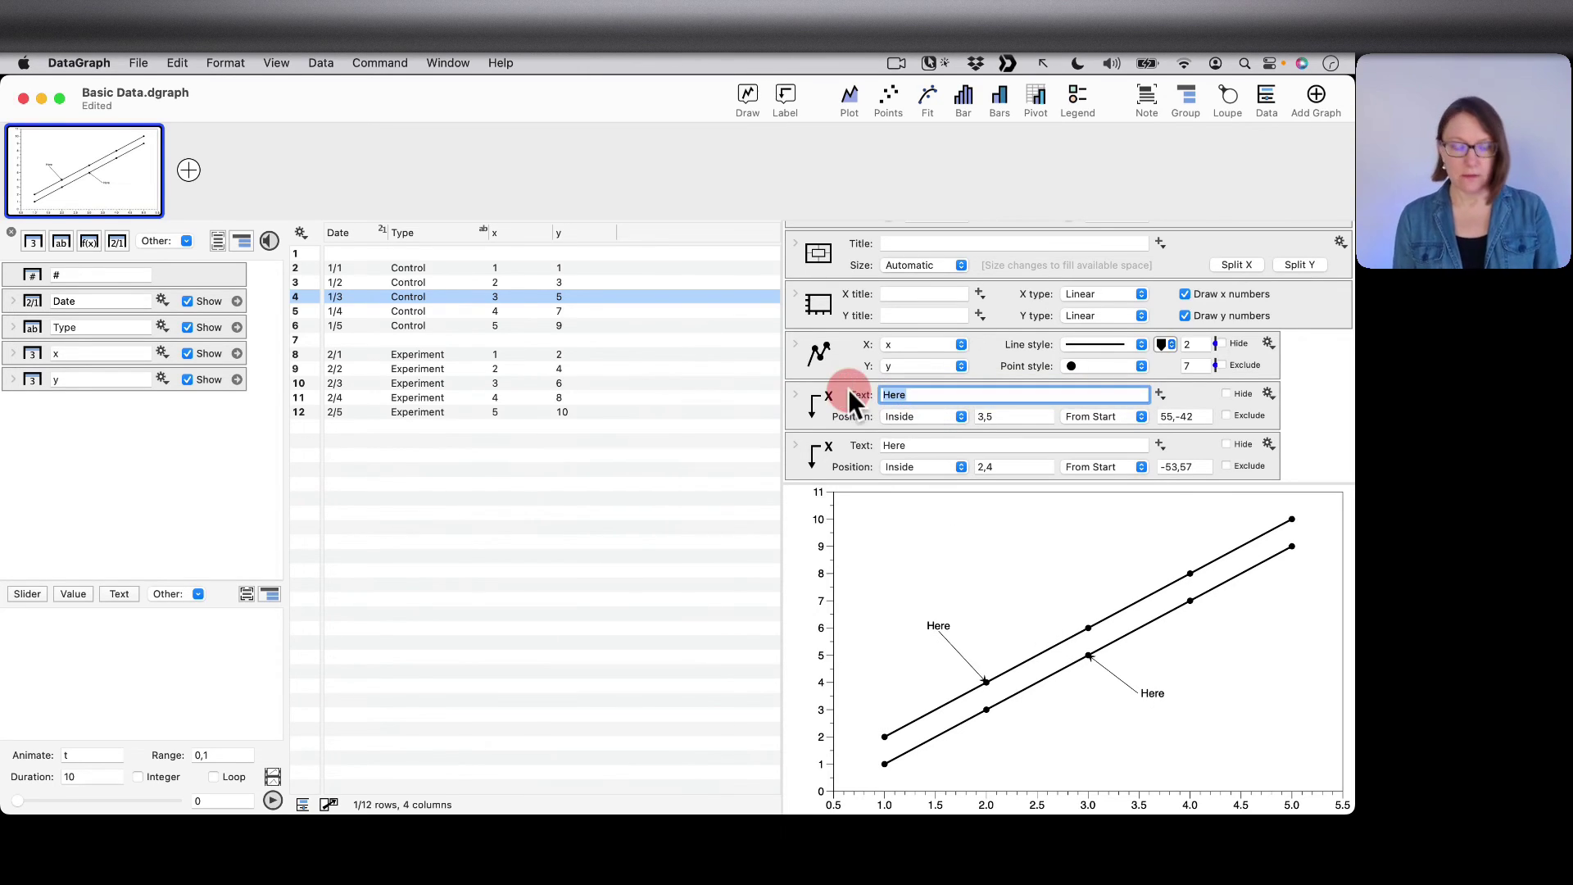
type("ntrol")
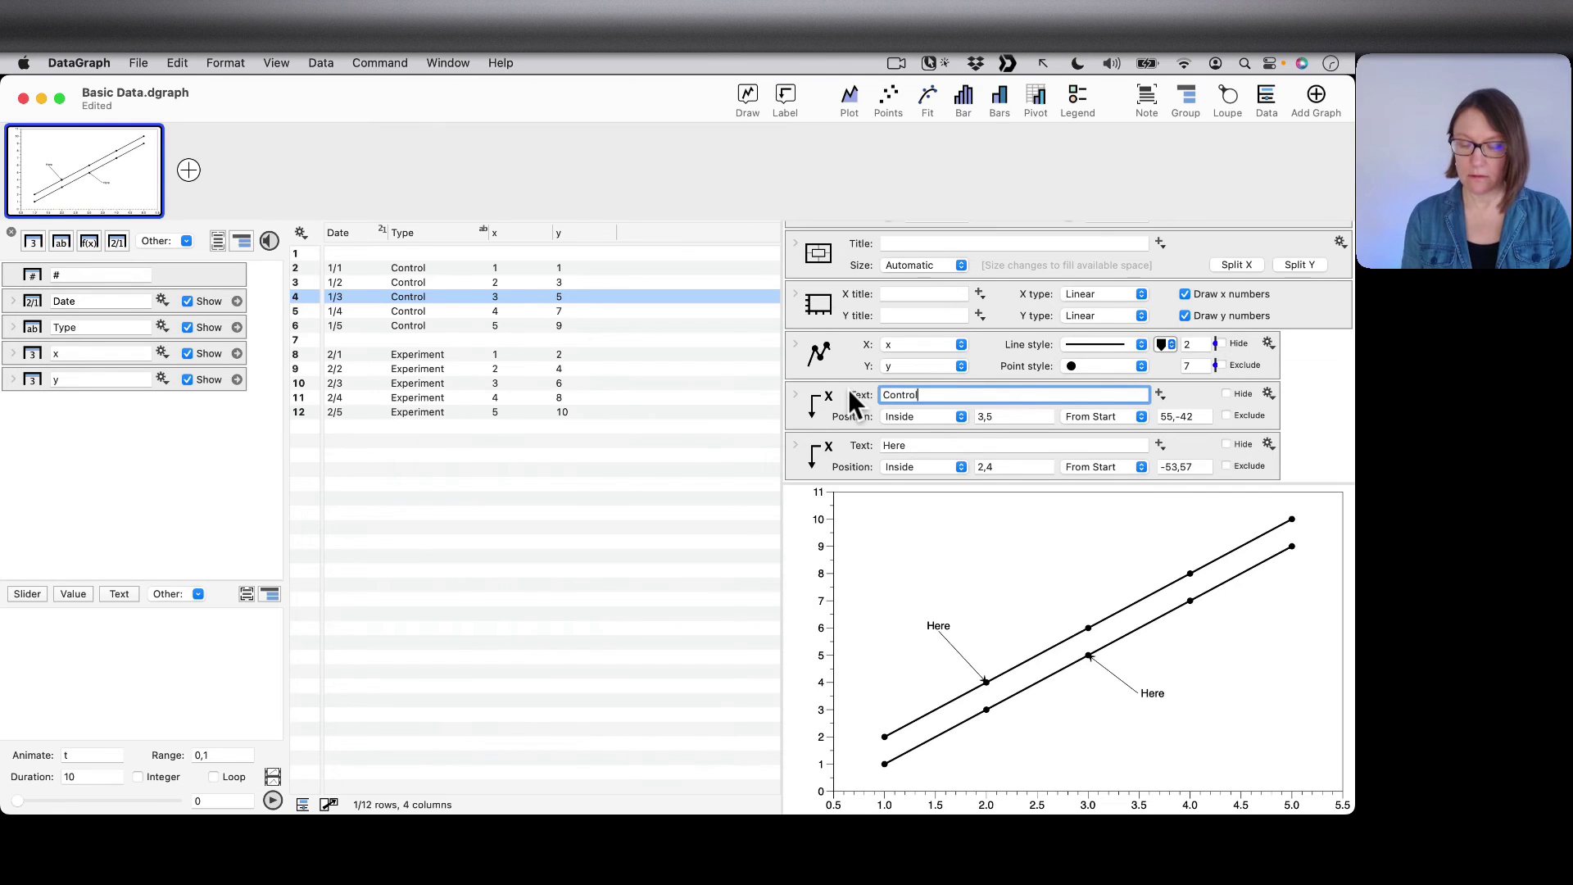
key("Return")
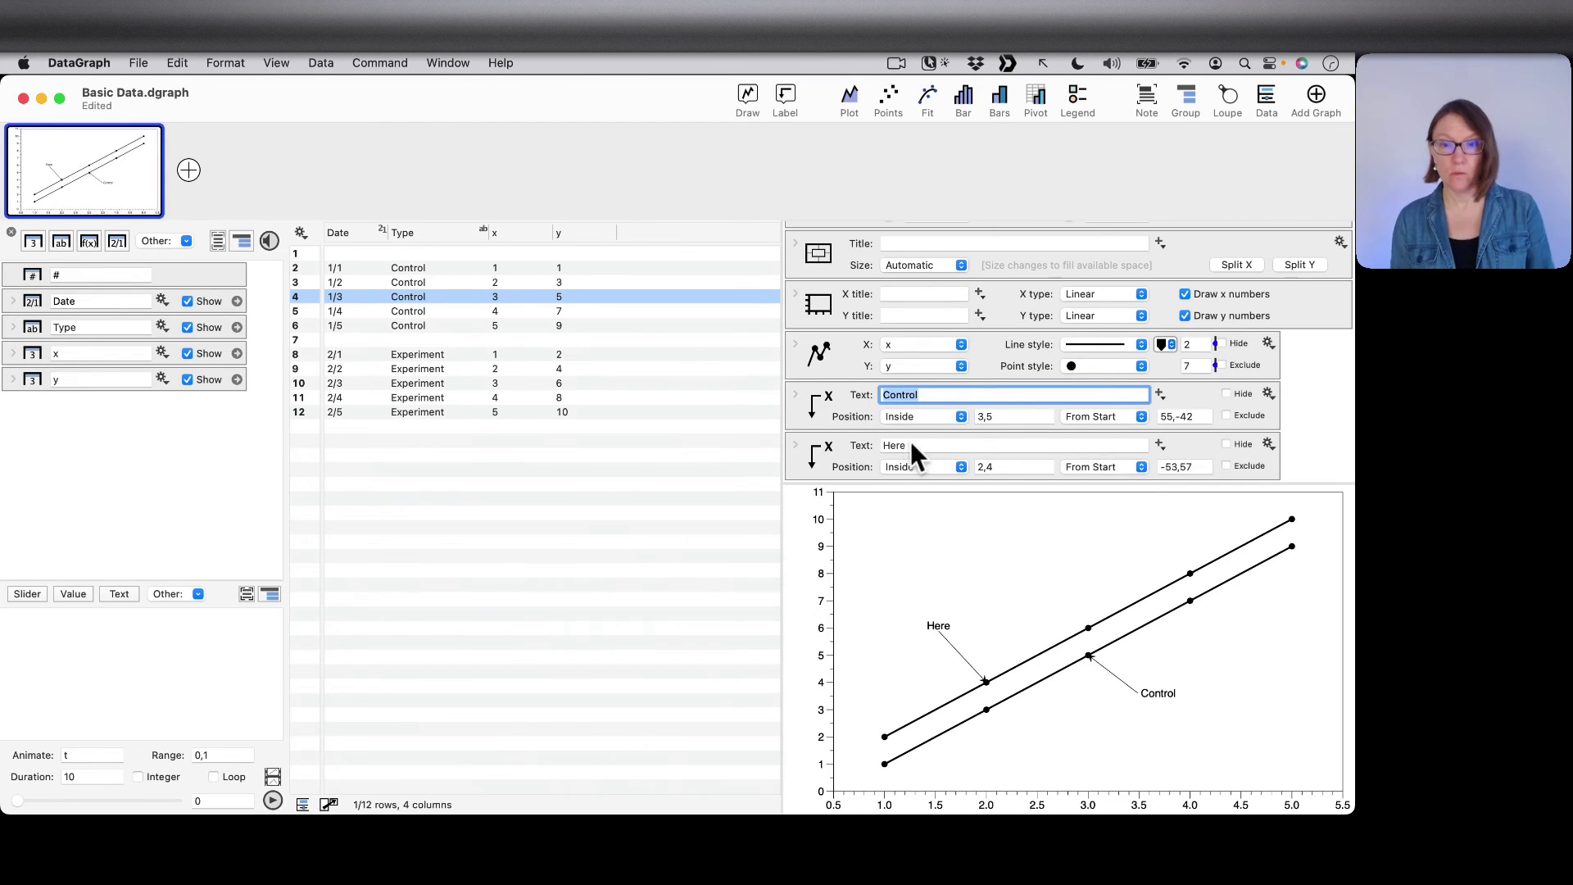
Select the upper 'Here' label and open its text, closing the editor unchanged
left_click(862, 449)
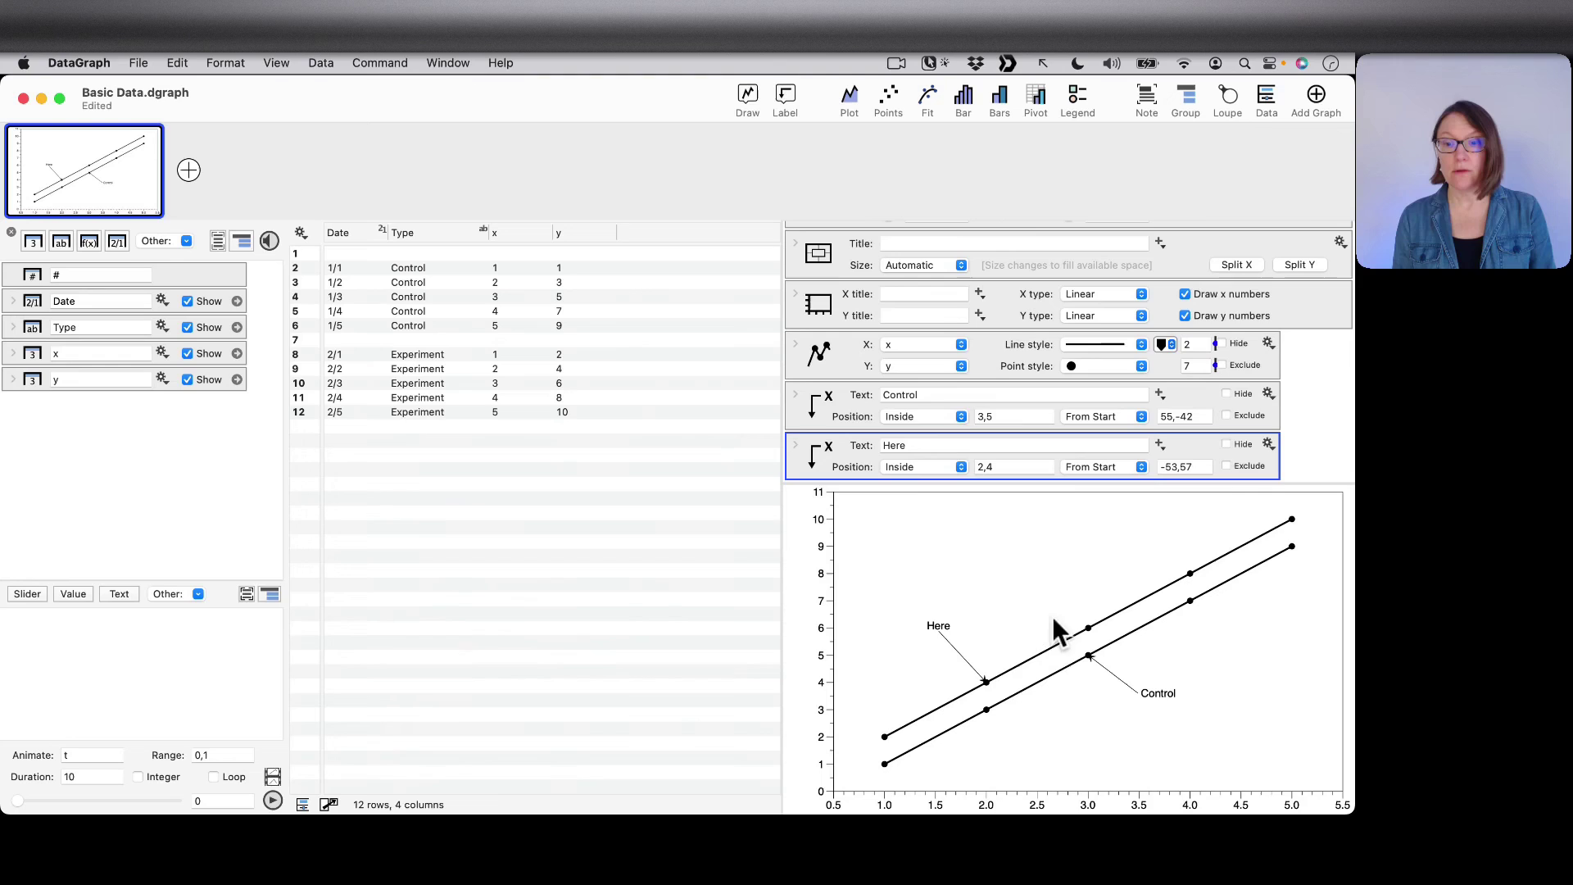
double_click(937, 627)
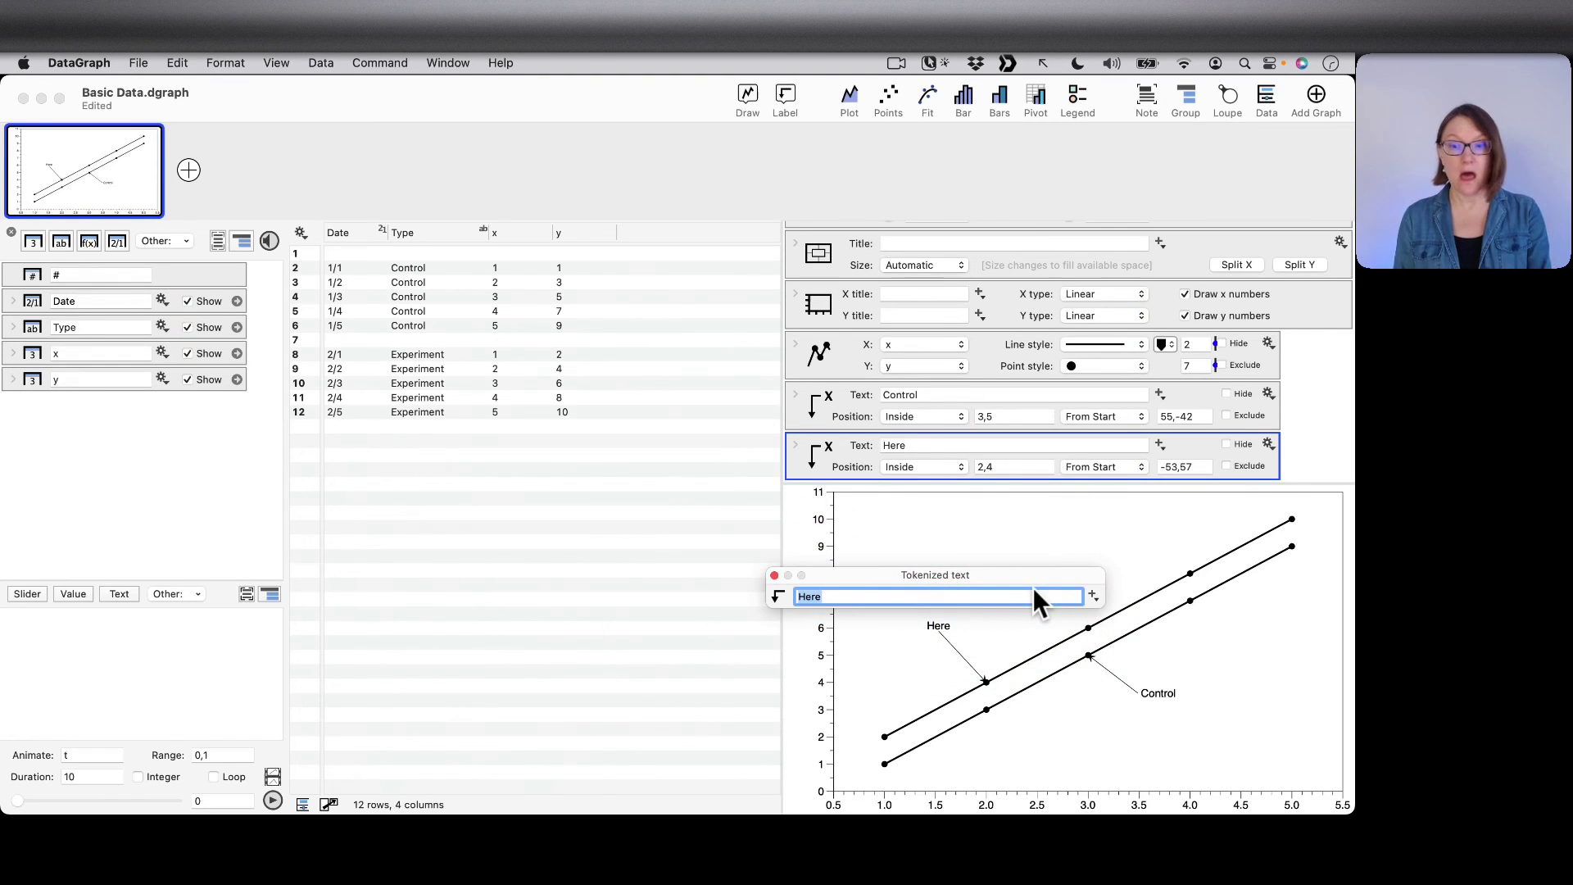
left_click(773, 576)
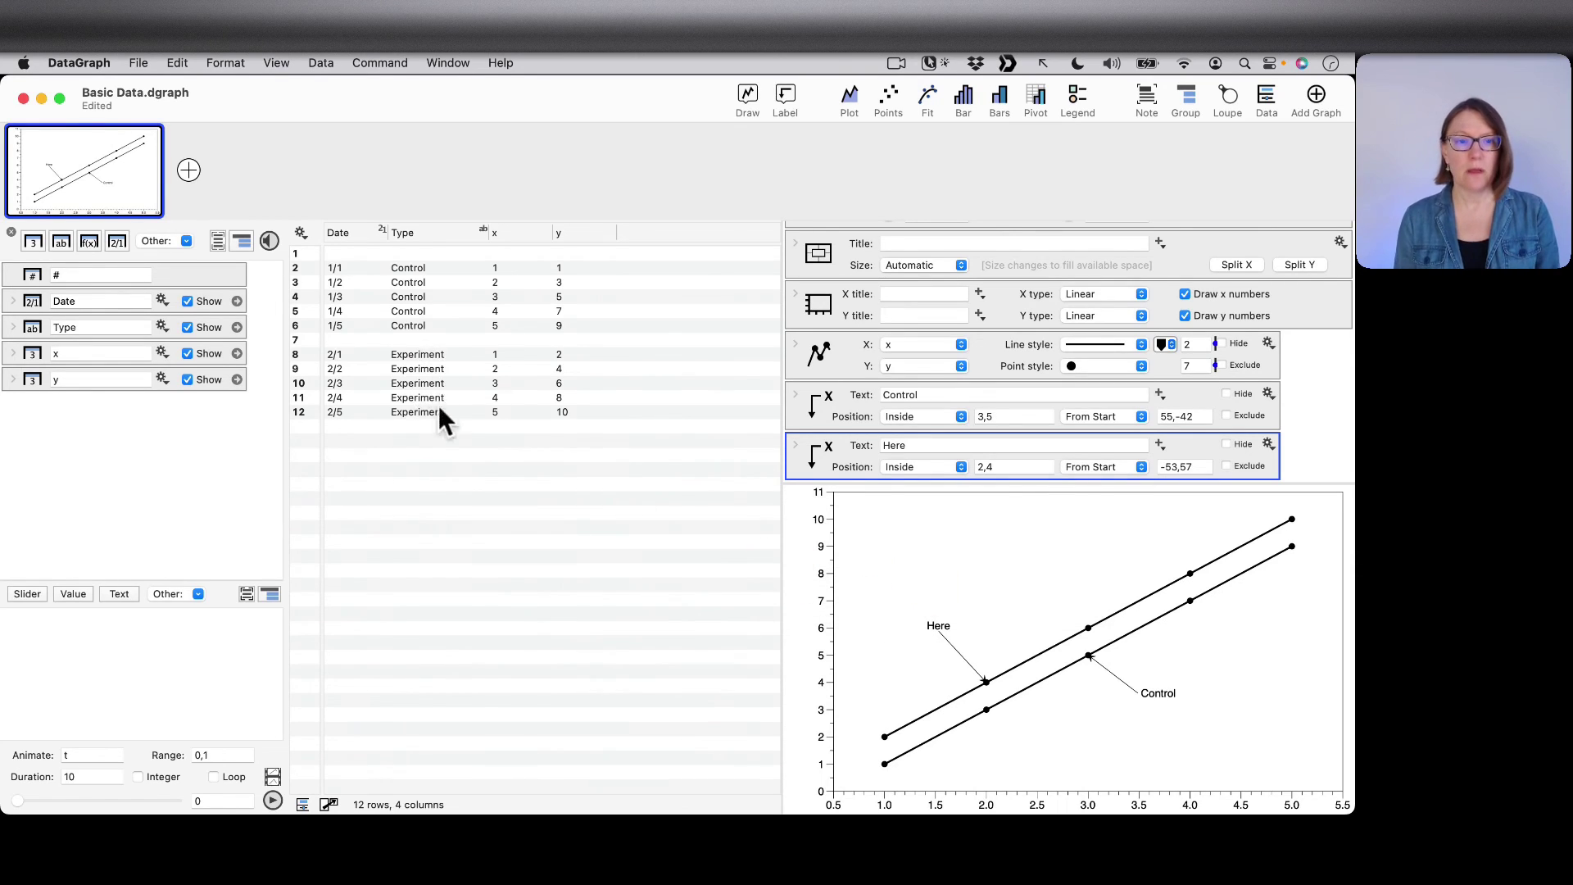
Copy 'Experiment' from the table and paste it as the 2,4 label's text
right_click(411, 356)
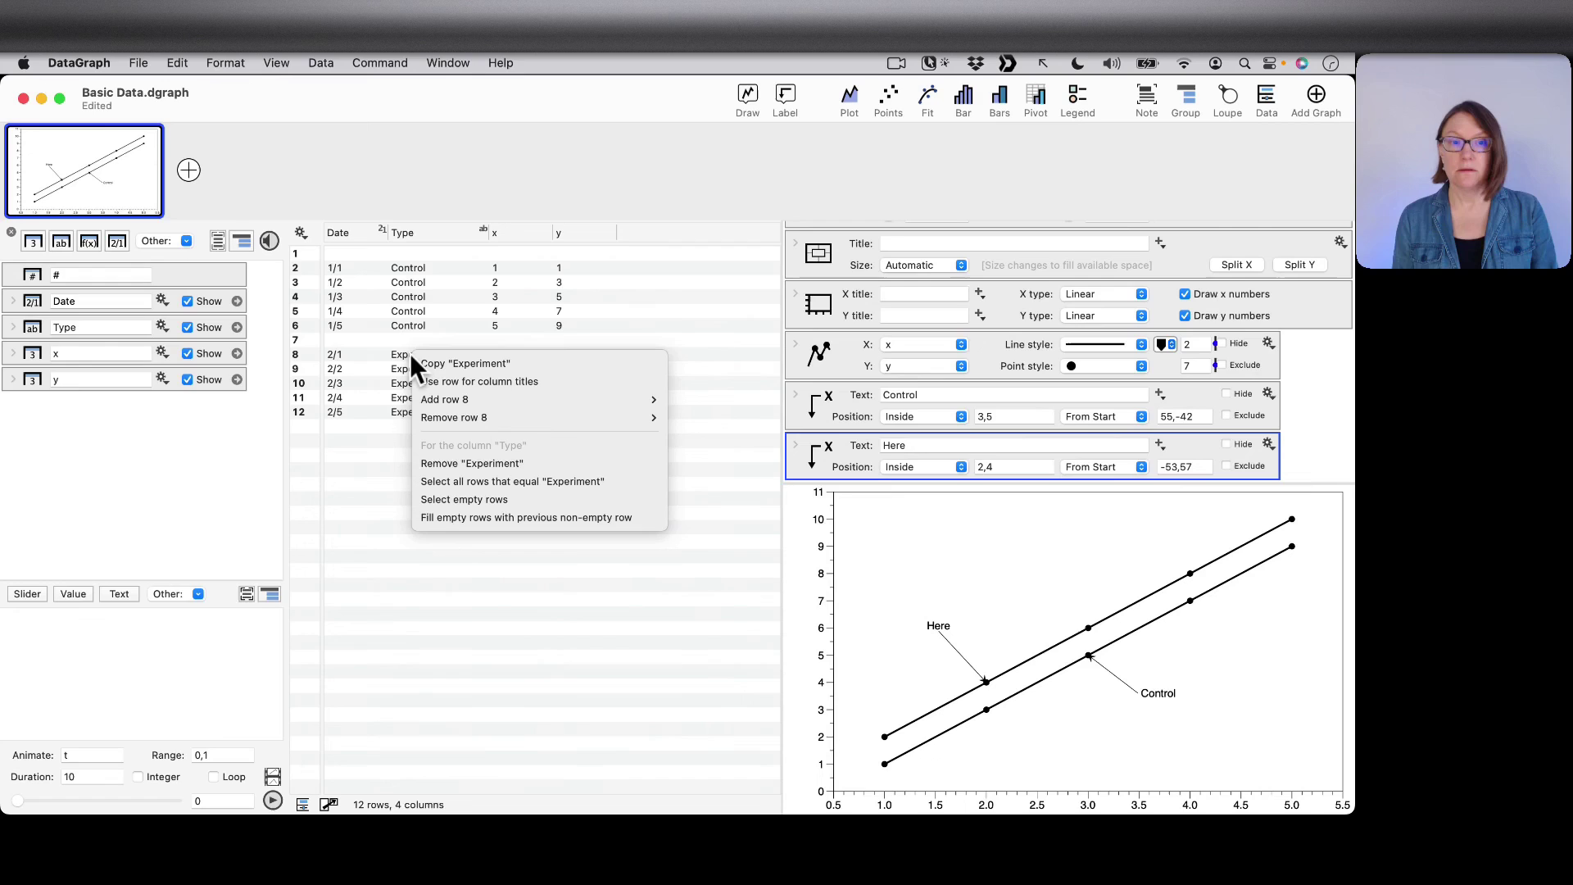
left_click(492, 362)
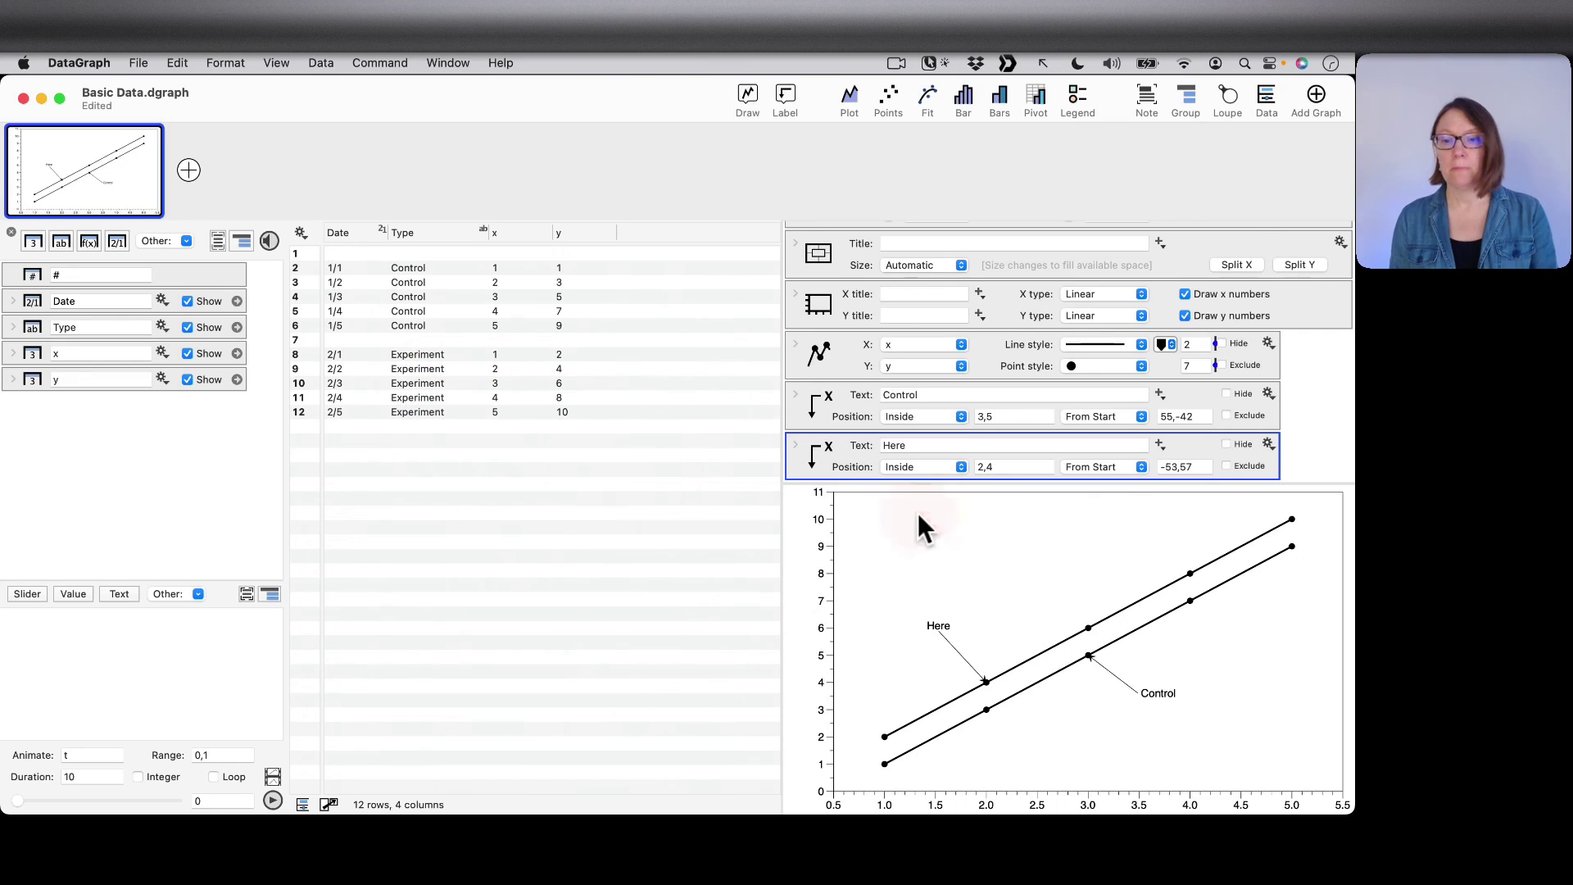
double_click(939, 626)
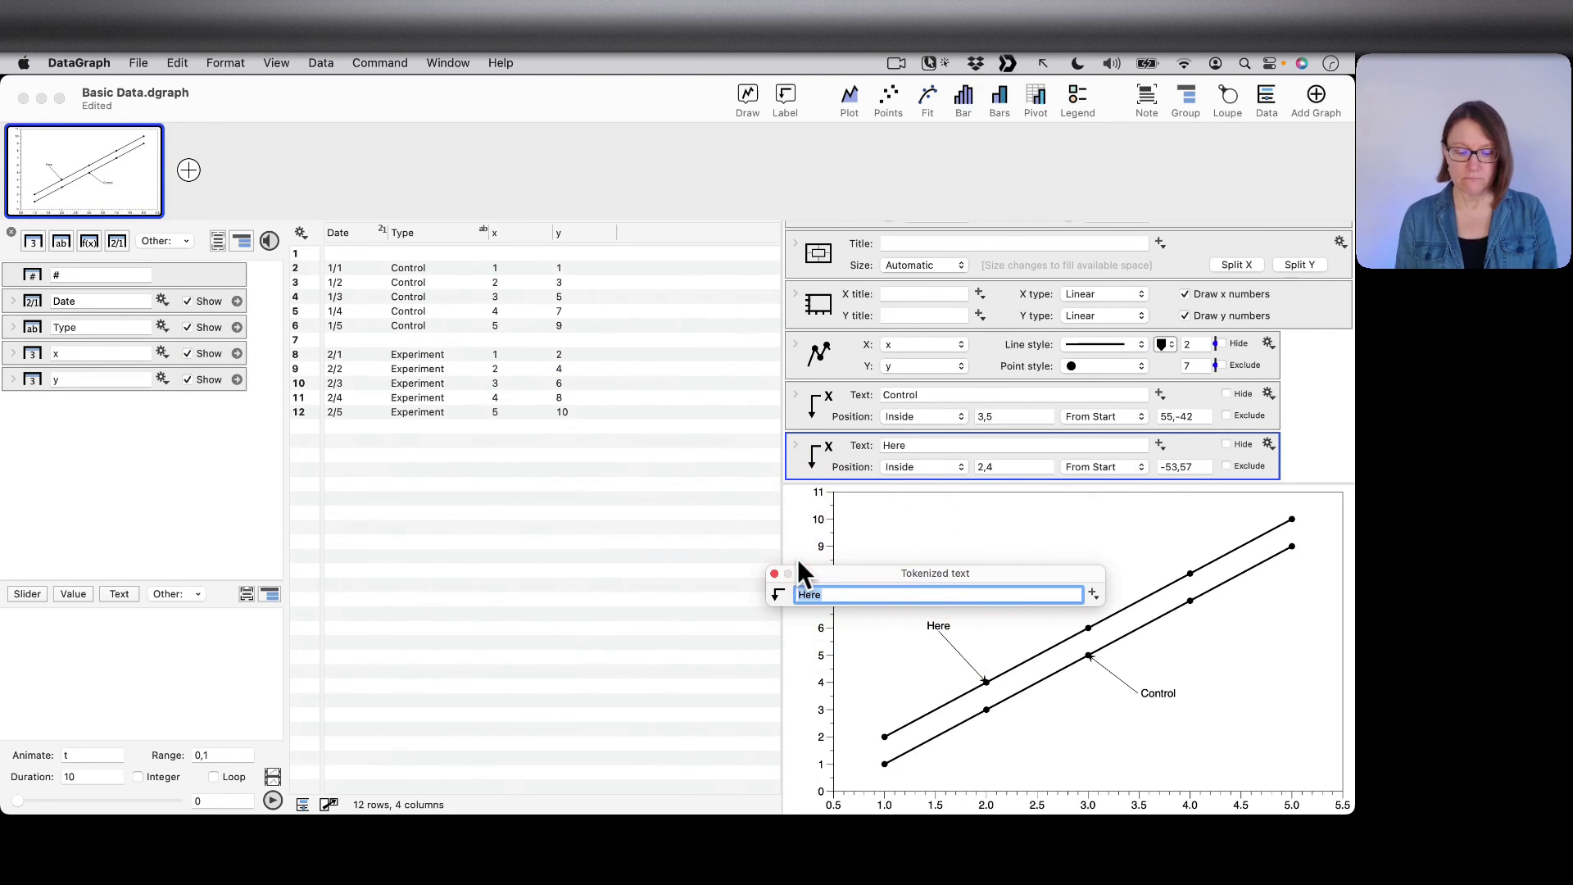
type("Experiment")
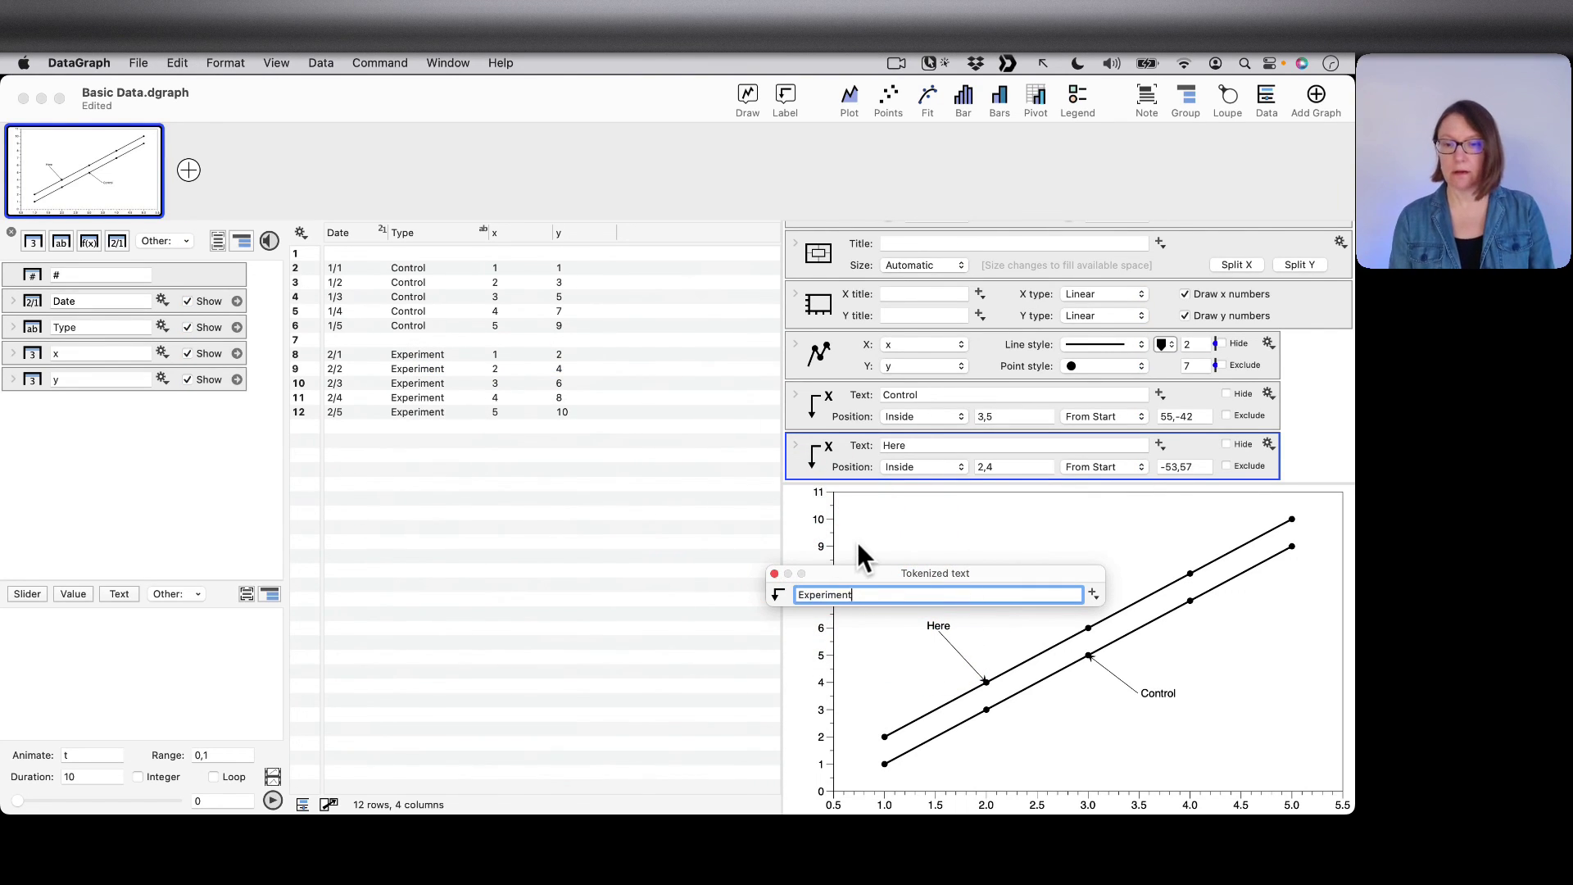
key("Return")
left_click(1119, 716)
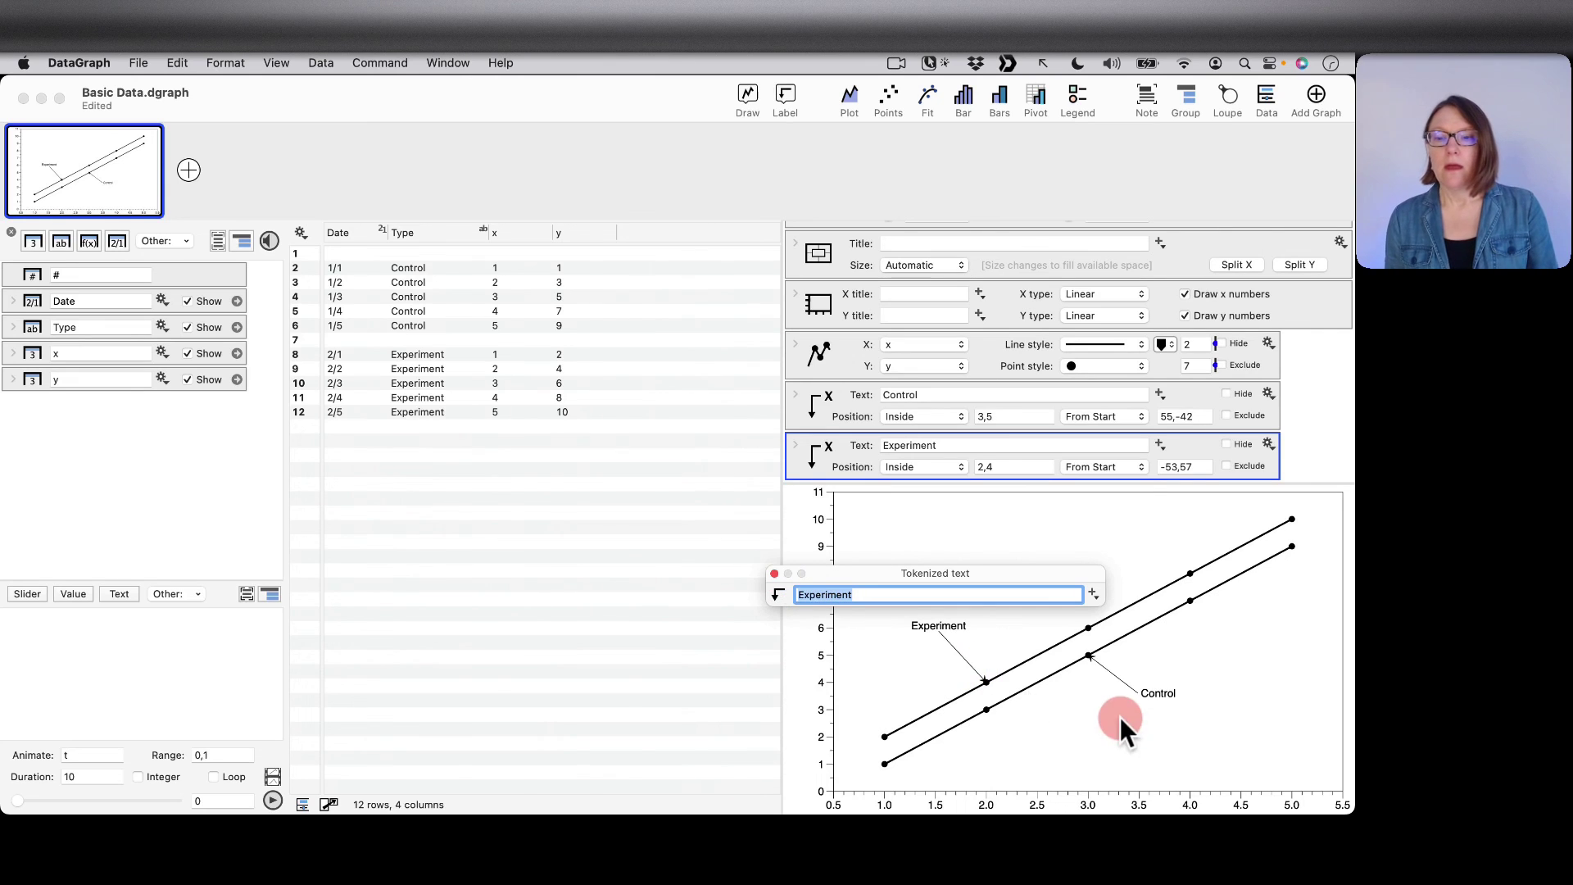
Drag the Control label slightly down-left toward its point, making its offset 49,-49
left_click(775, 573)
left_click(964, 599)
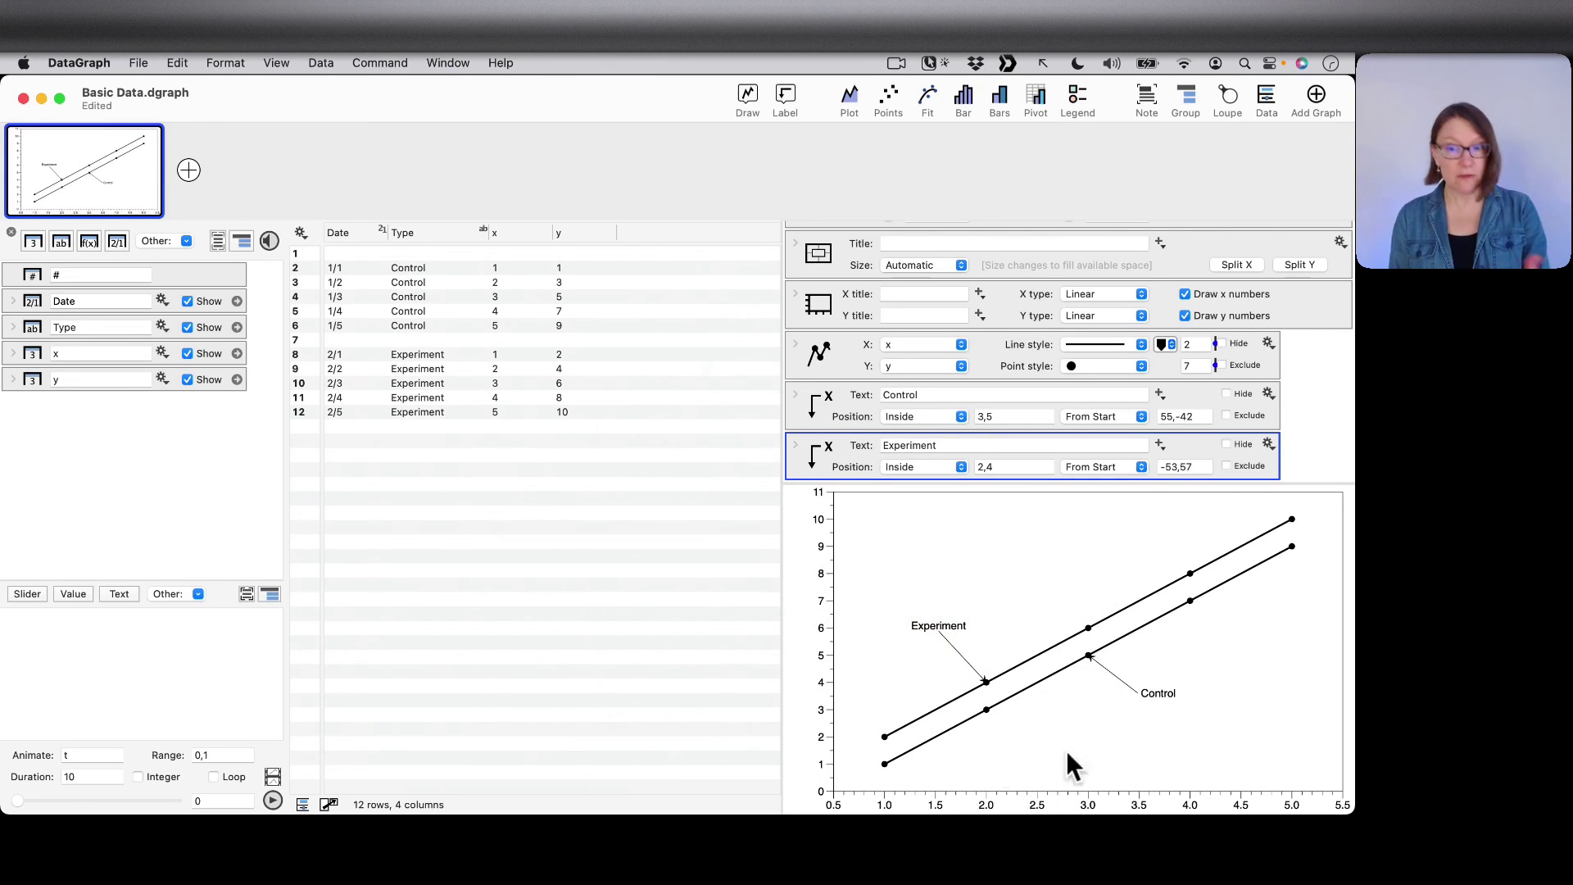
left_click(1005, 572)
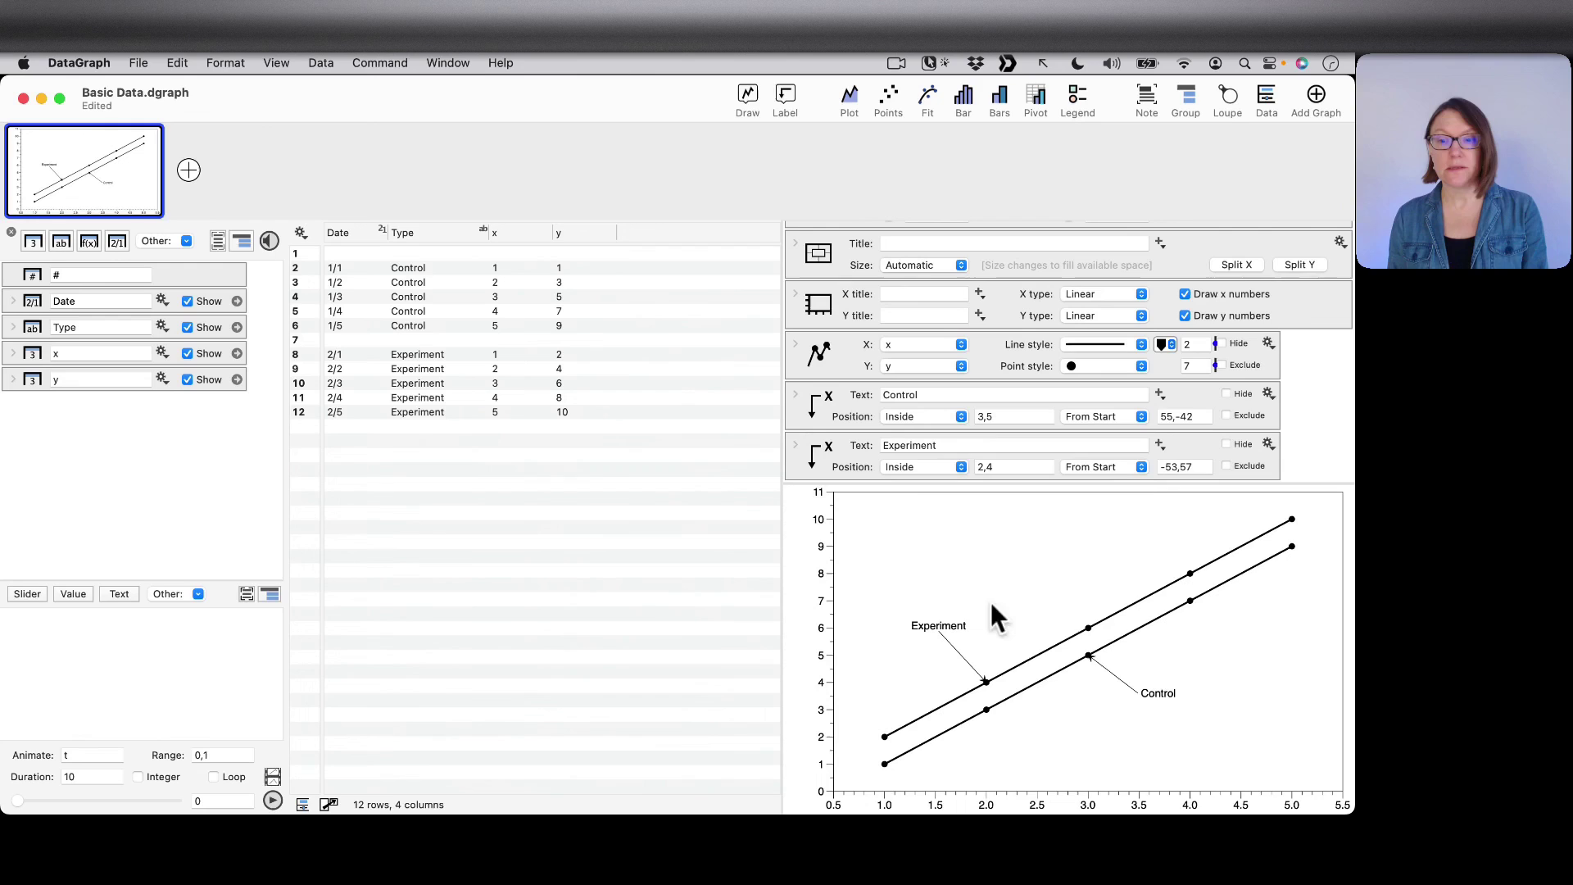
left_click_drag(1162, 694, 1158, 703)
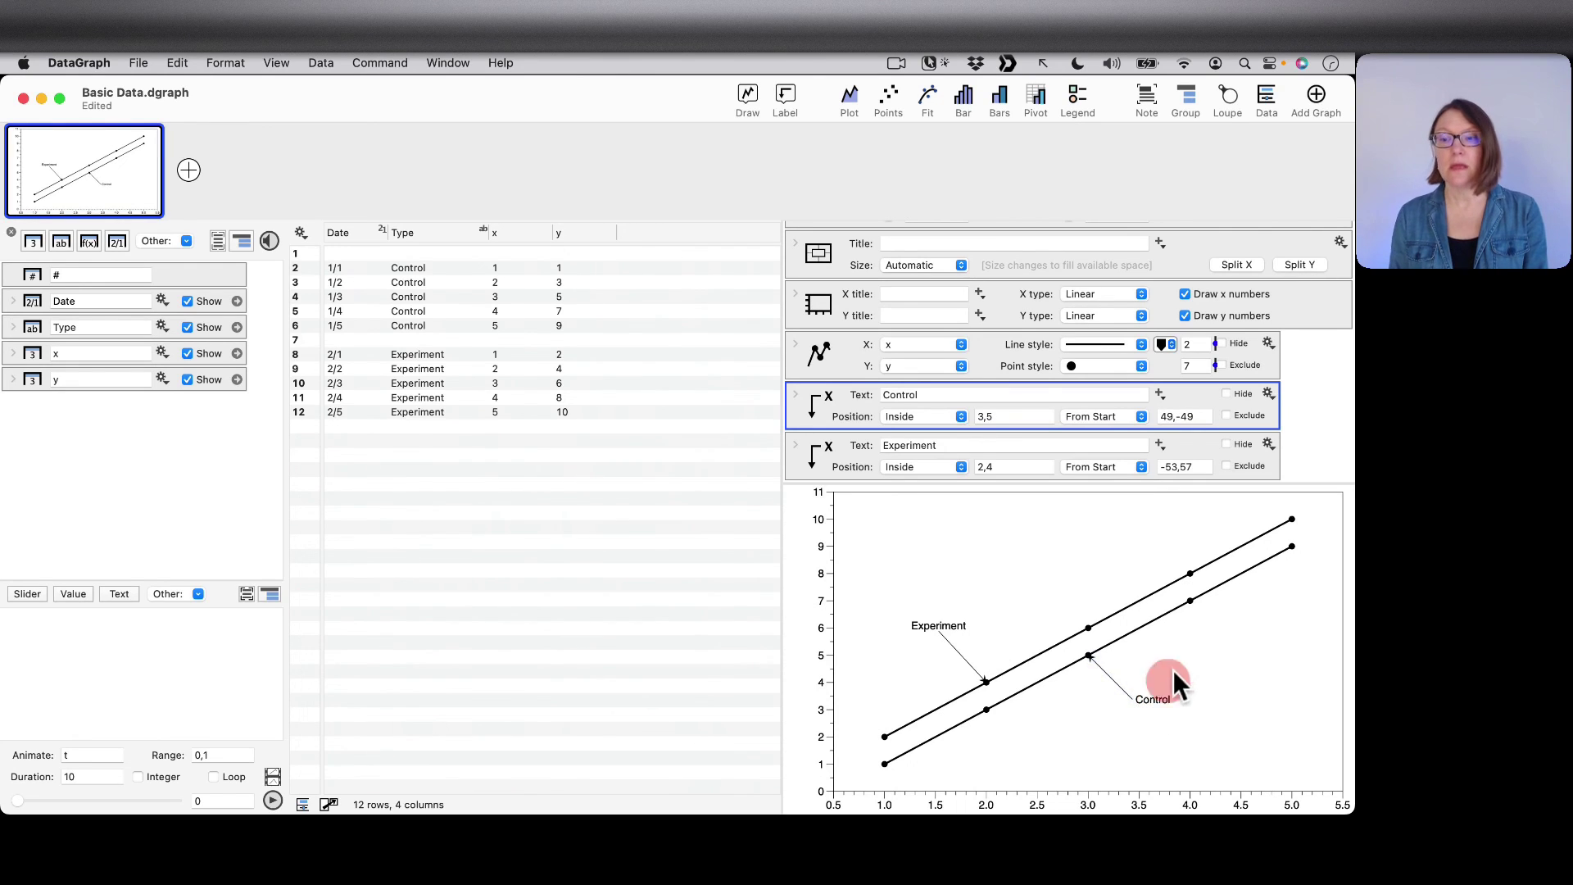